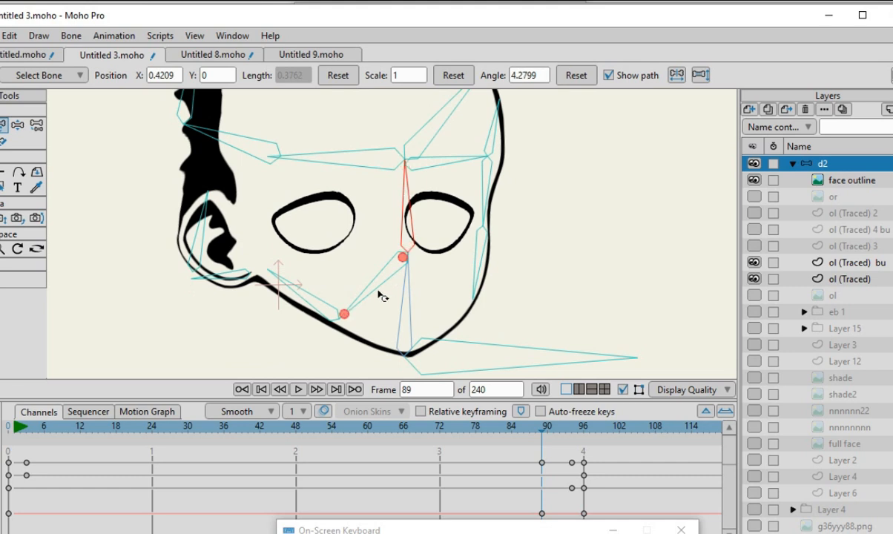
Step: At frame 89, adjust the diagonal cheek bone between nose and jaw to about 137.92° and a scale of about 0.99
left_click(355, 304)
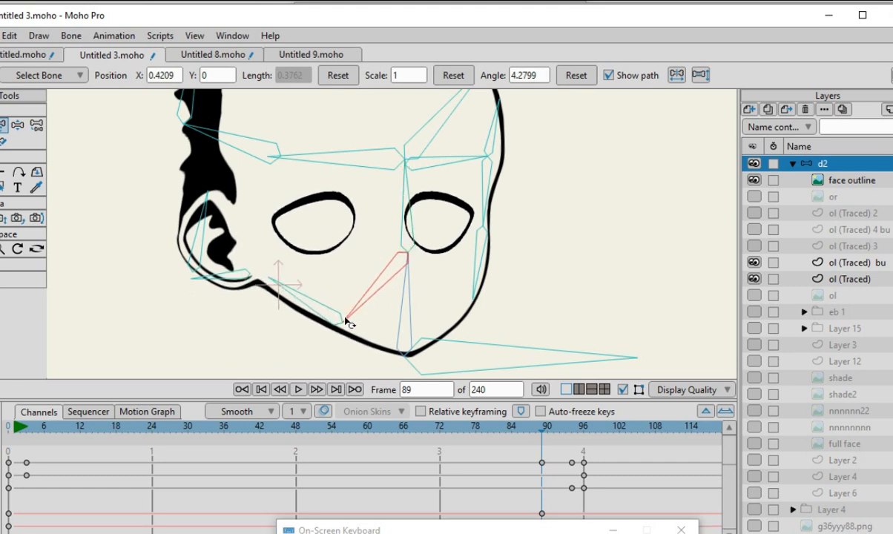
left_click_drag(342, 316, 343, 324)
scroll(339, 285, "down", 2)
scroll(334, 276, "up", 3)
scroll(288, 224, "up", 2)
scroll(350, 272, "down", 7)
scroll(354, 278, "up", 1)
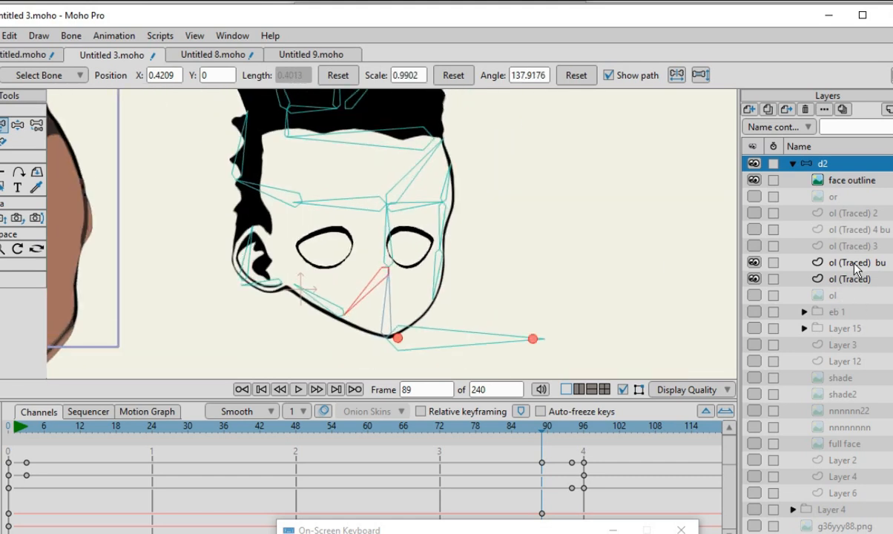
Step: Inspect the two traced eye outline layers against the face outline and bones at frame 89
left_click(853, 263)
scroll(538, 249, "up", 3)
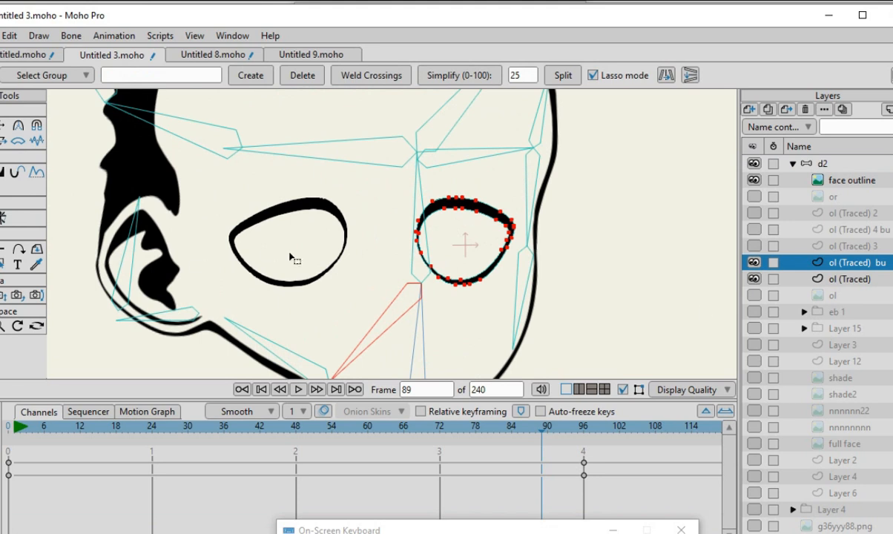
left_click(840, 280)
scroll(370, 260, "down", 3)
scroll(369, 265, "up", 3)
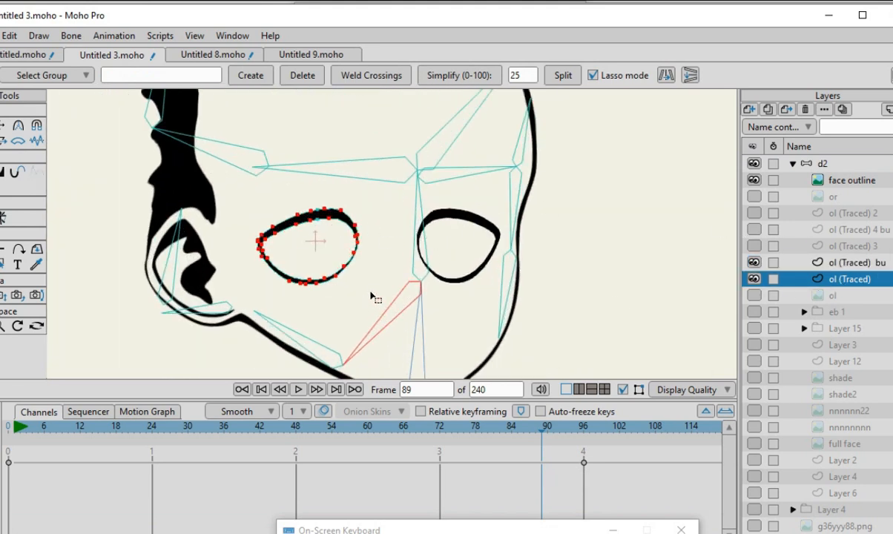
scroll(405, 254, "down", 3)
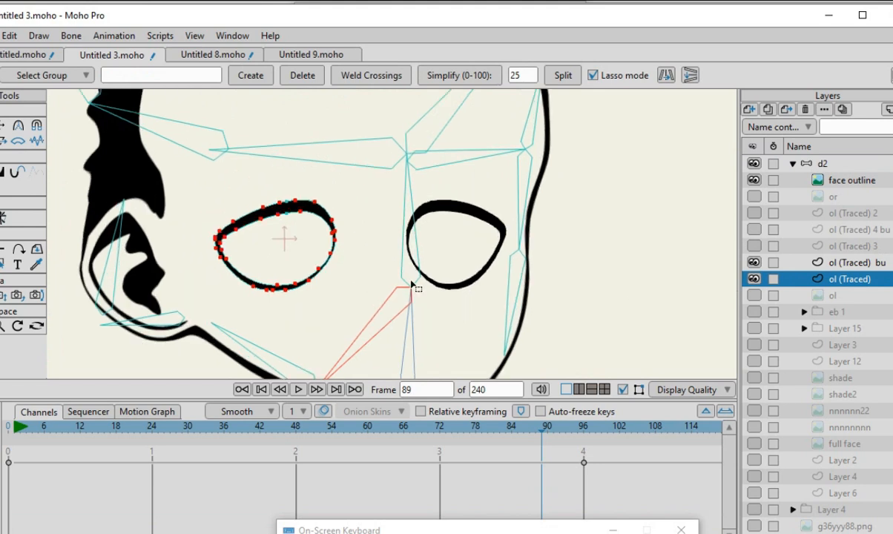
scroll(449, 270, "up", 2)
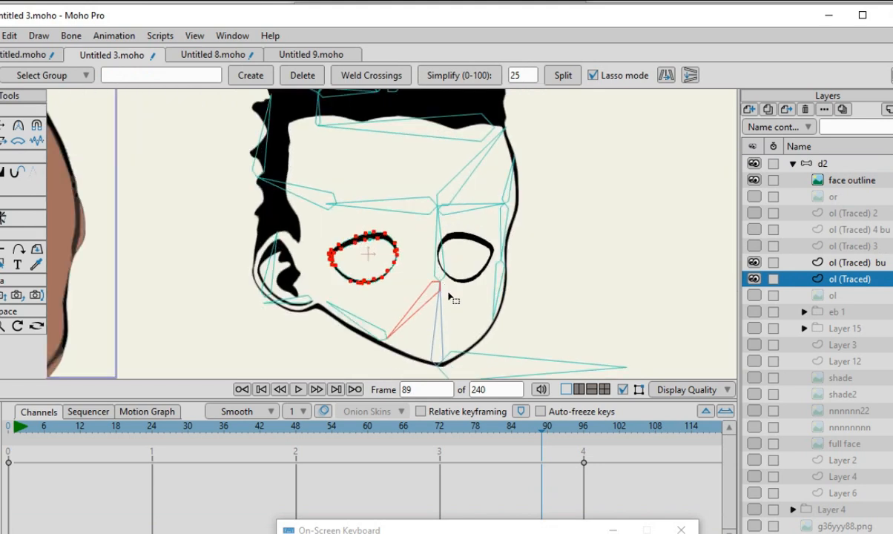
Step: Return to frame 0 and create a group layer directly above the "ol (Traced) bu" eye layer
left_click(850, 266)
left_click_drag(47, 427, 3, 427)
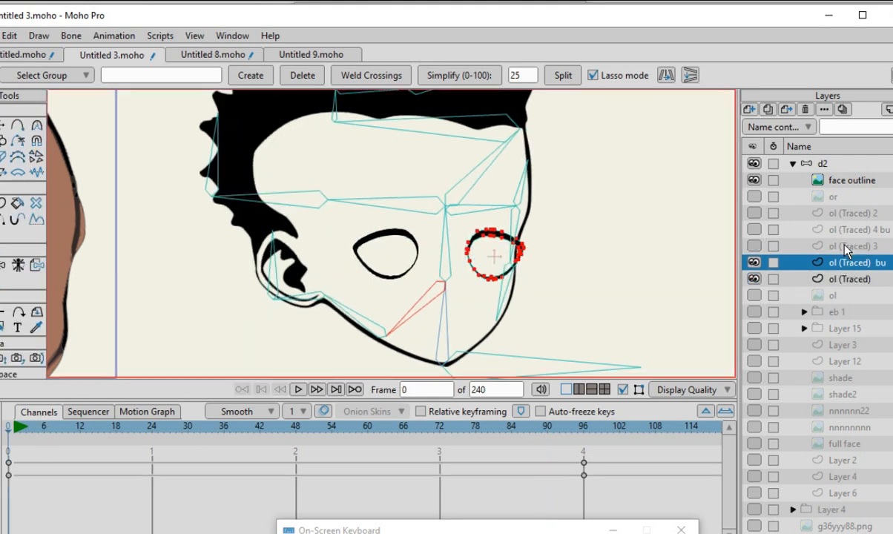
left_click(750, 109)
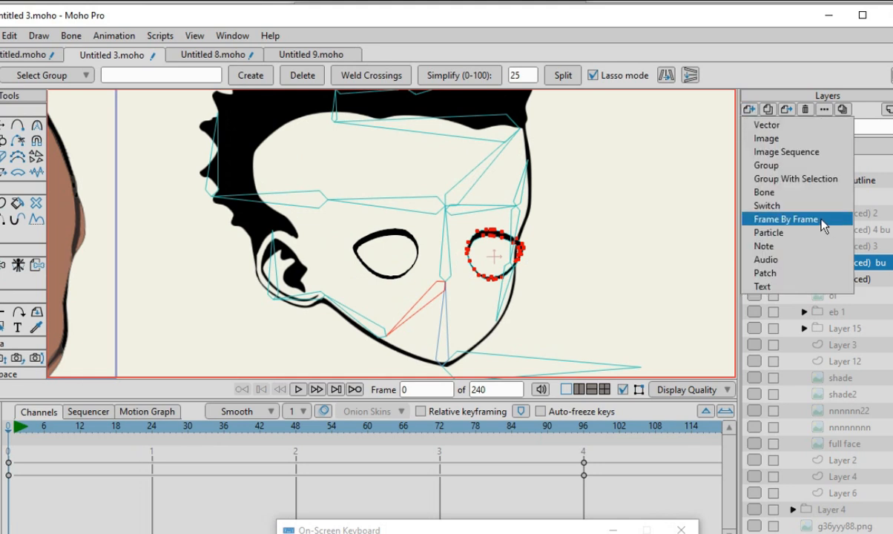
left_click(786, 169)
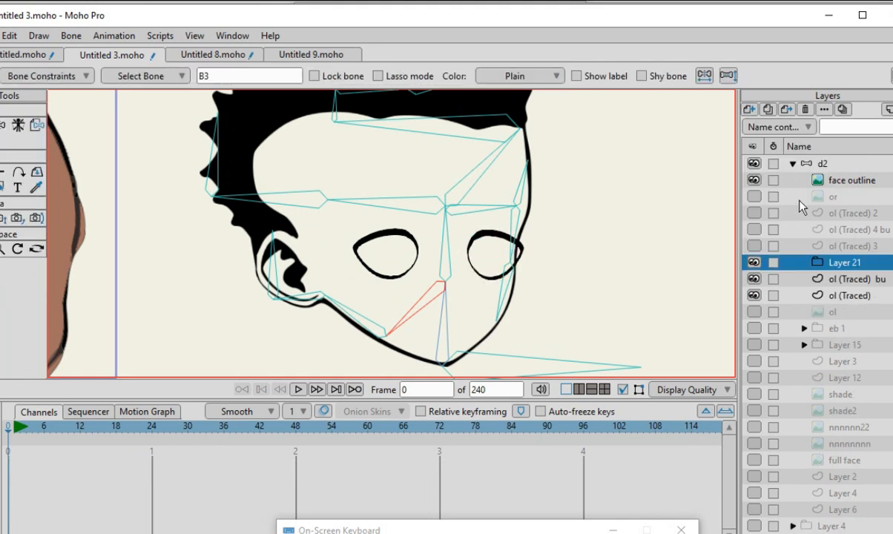
Step: Put both visible traced eye layers, "ol (Traced) bu" and "ol (Traced)", into the new group
left_click(845, 277)
left_click_drag(844, 277, 844, 263)
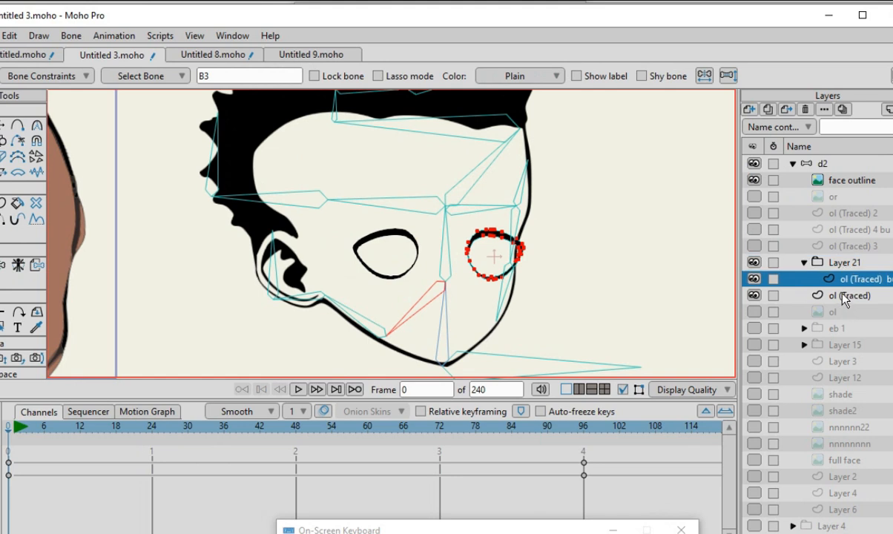
left_click(845, 295)
double_click(844, 295)
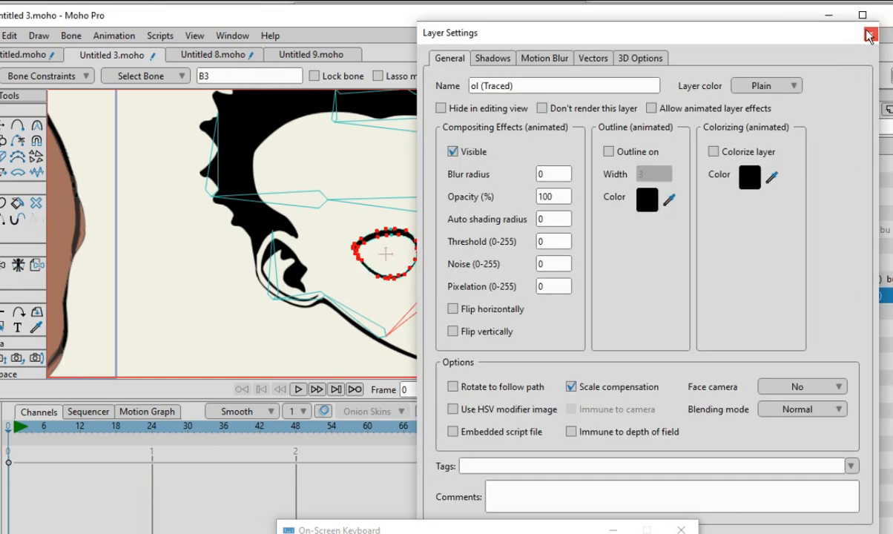
left_click(817, 25)
Step: Set the eye group's origin between the two eyes, at about X 2.2124, Y -0.4053
left_click(831, 264)
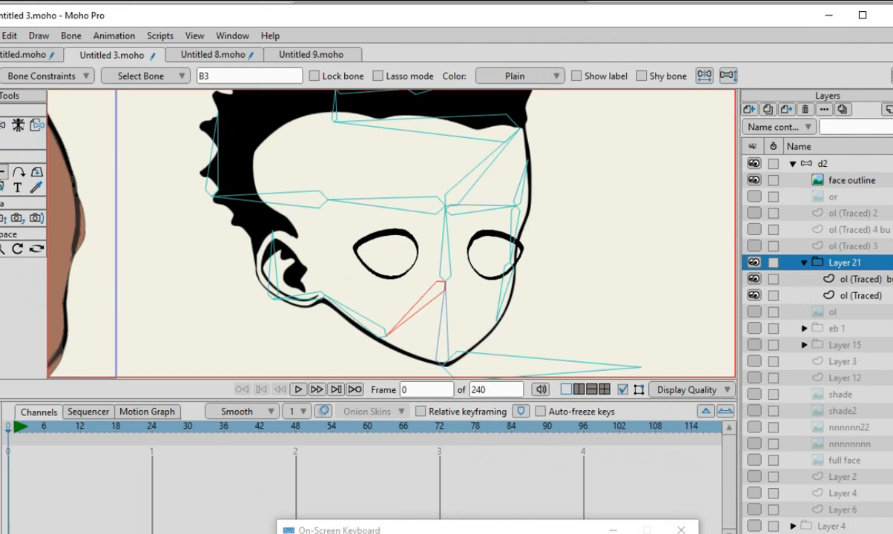
left_click(2, 172)
left_click(447, 257)
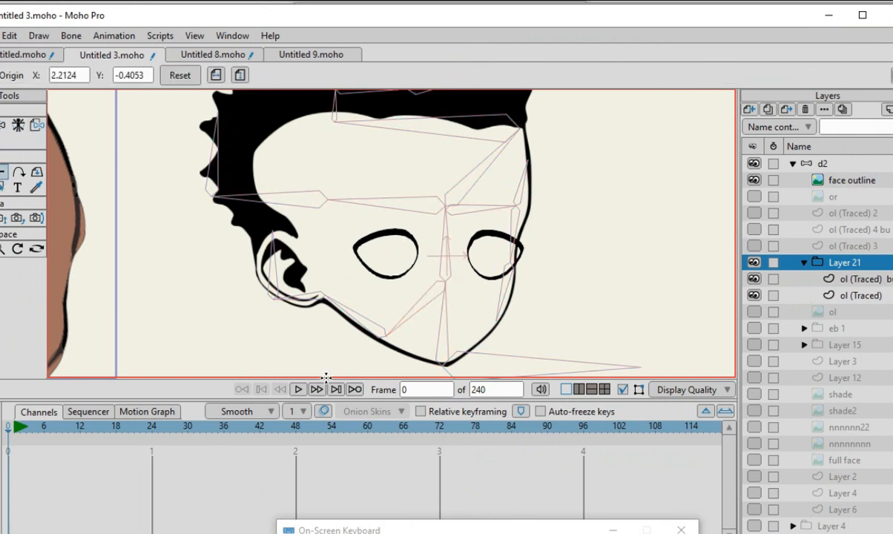
Step: With the eye group selected for transforming, scrub to frame 87 and examine how the eyes sit on the turning head
key("m")
scroll(478, 275, "down", 4)
scroll(471, 263, "up", 5)
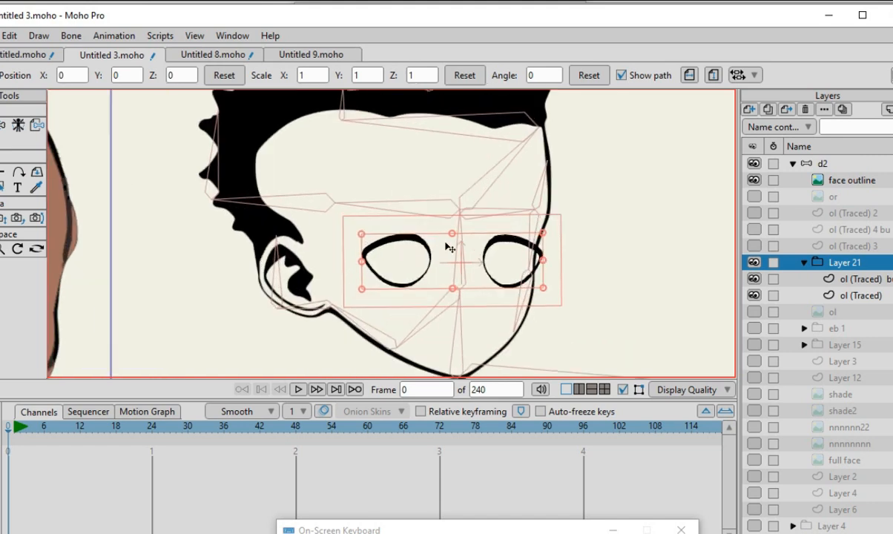
left_click_drag(25, 428, 457, 428)
left_click_drag(385, 436, 463, 435)
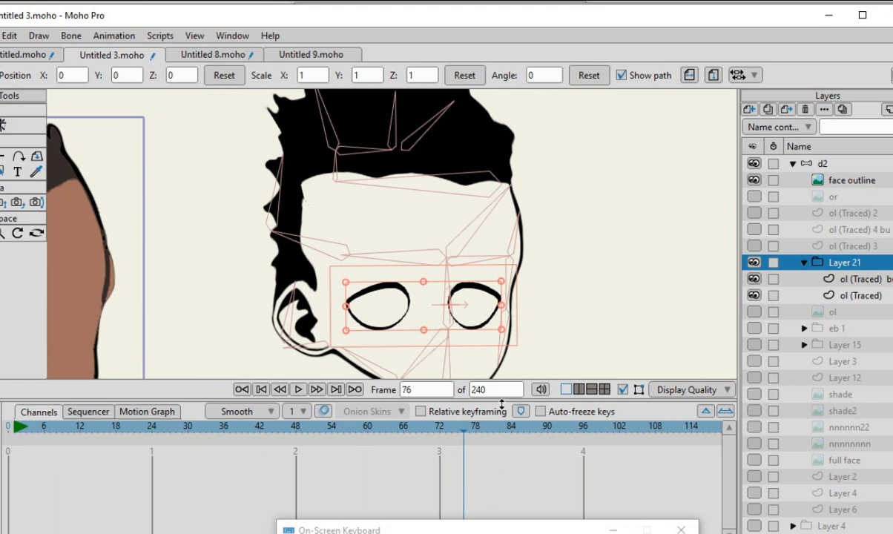
scroll(438, 256, "down", 3)
left_click_drag(477, 439, 530, 453)
scroll(524, 221, "up", 3)
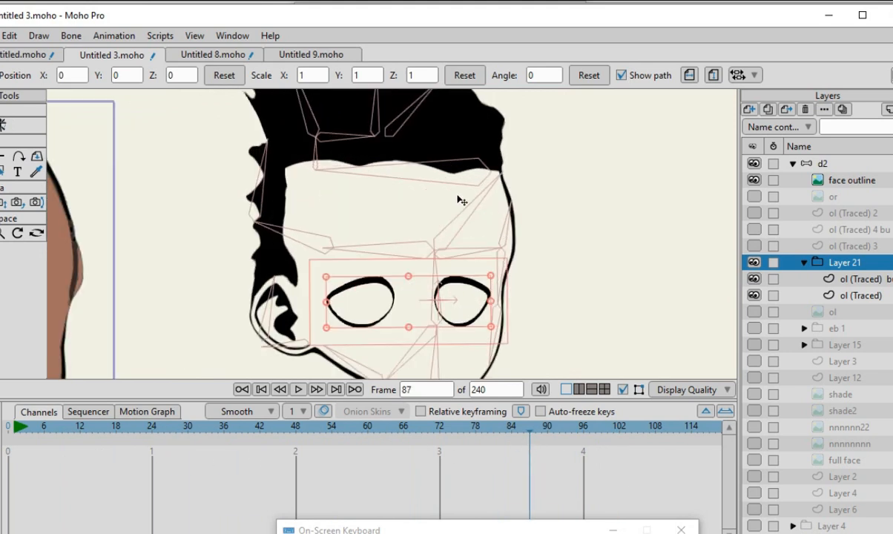
scroll(461, 252, "down", 3)
scroll(535, 224, "up", 2)
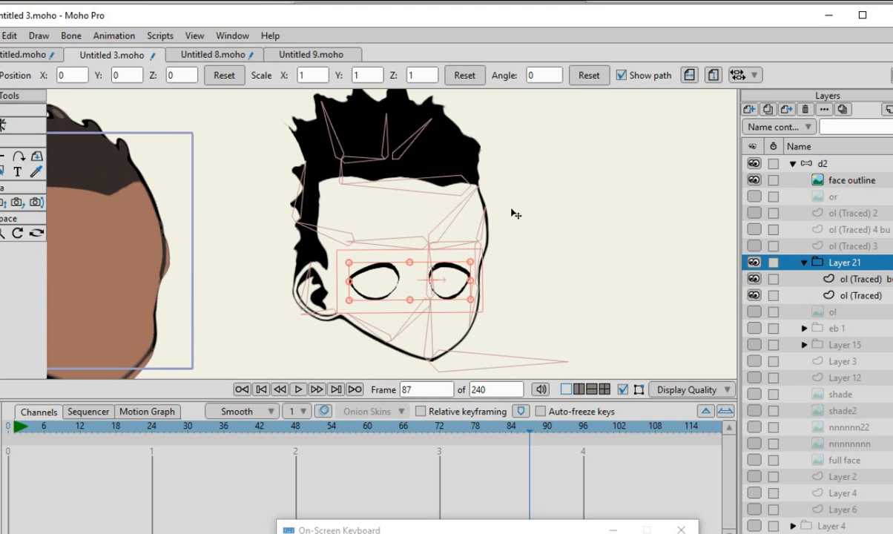
scroll(515, 214, "up", 2)
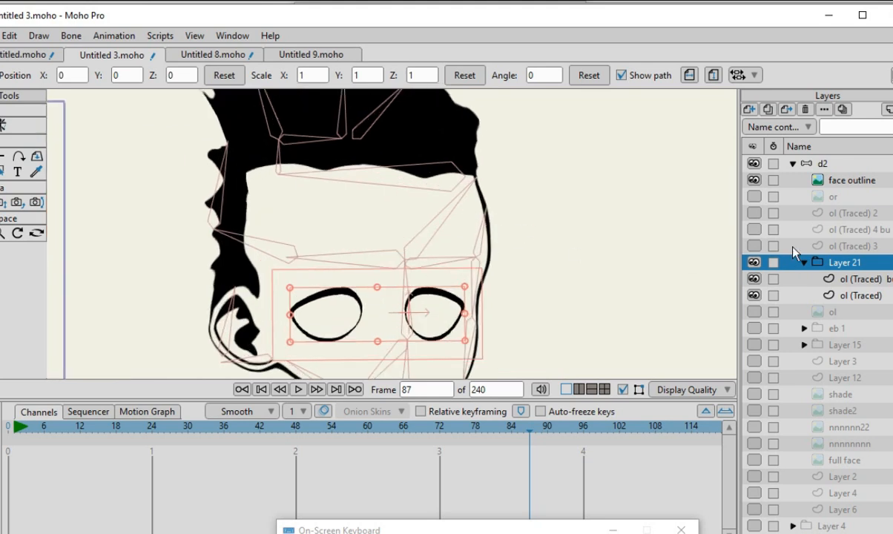
Step: In the d2 bone layer at frame 87, move the hairline bone across the forehead to about X 0.4953, Y -0.0170
left_click(816, 163)
scroll(493, 245, "down", 3)
scroll(491, 315, "up", 4)
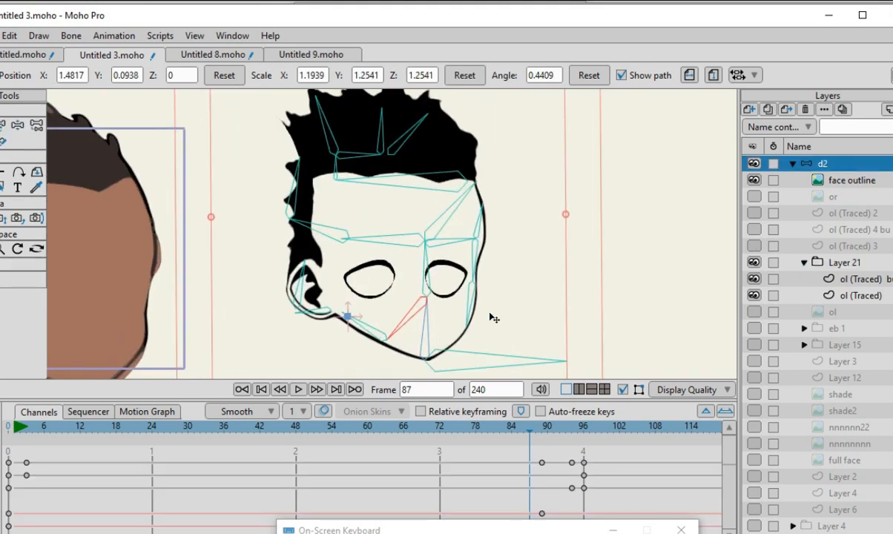
scroll(510, 259, "down", 3)
scroll(94, 268, "up", 4)
left_click(3, 124)
scroll(496, 226, "down", 3)
scroll(472, 209, "up", 3)
left_click(475, 184)
scroll(512, 190, "up", 2)
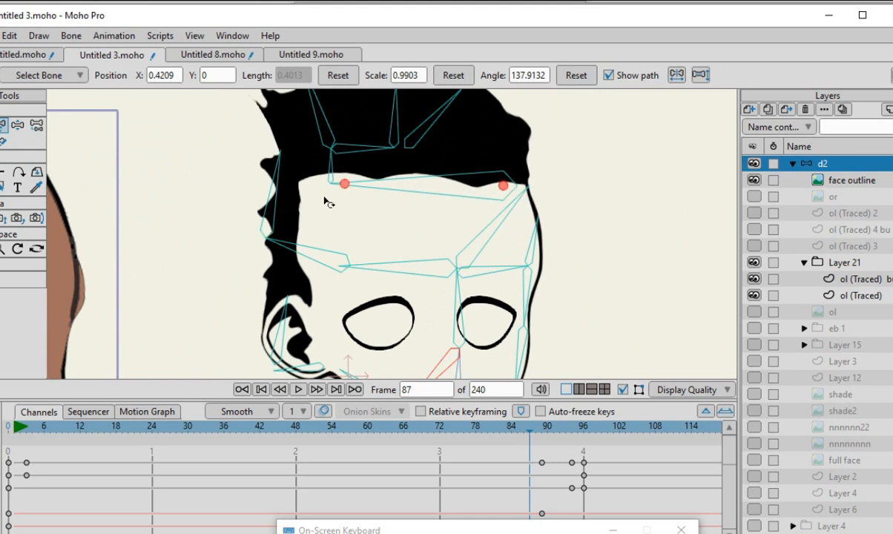
left_click(504, 191)
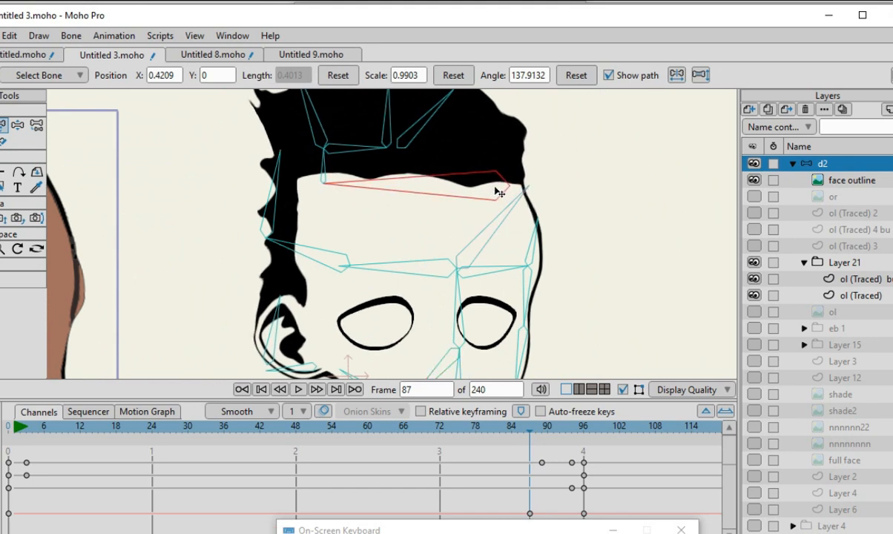
mouse_move(507, 192)
left_mouse_down()
mouse_move(499, 193)
mouse_move(520, 198)
mouse_move(513, 195)
left_mouse_up()
scroll(475, 195, "up", 2)
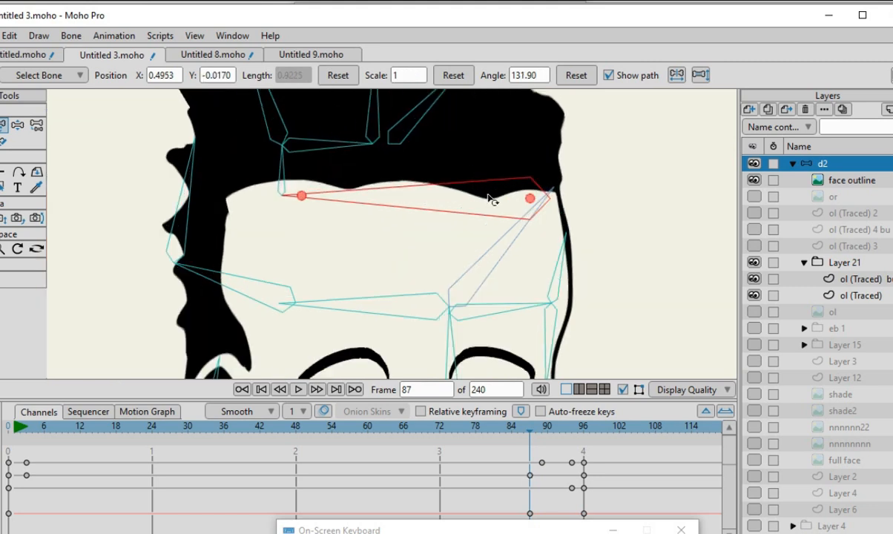
scroll(468, 203, "down", 3)
scroll(511, 196, "up", 1)
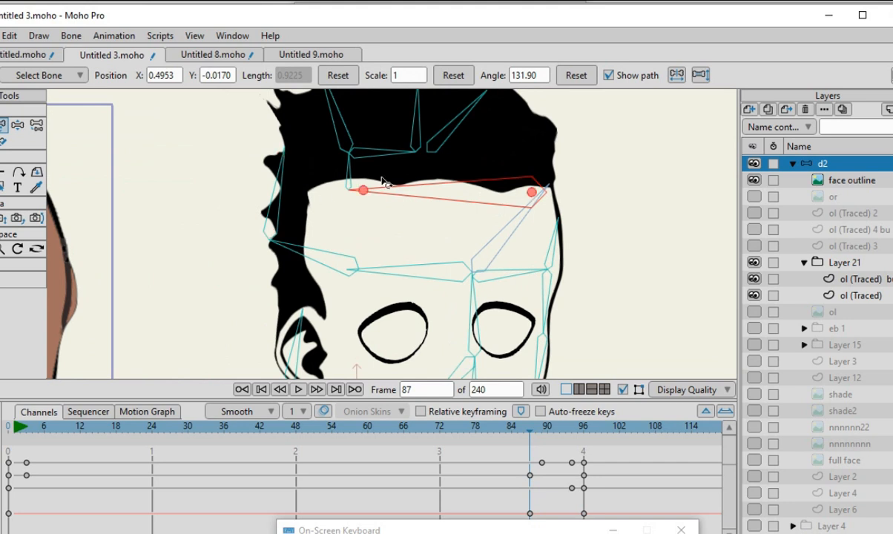
Step: Scrub through the head turn and examine the hair, ear and face outline at frames 85 and 96
left_click_drag(53, 428, 517, 454)
scroll(309, 306, "down", 5)
scroll(469, 285, "up", 4)
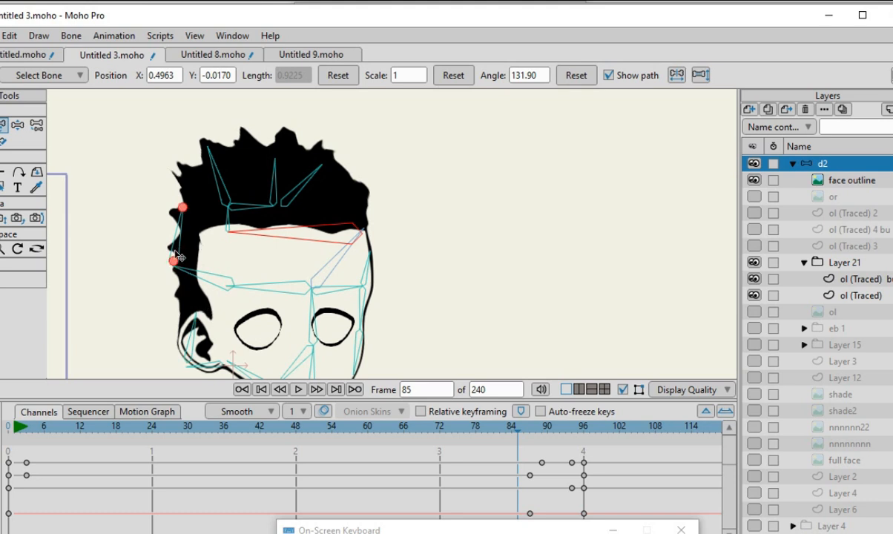
scroll(405, 243, "down", 2)
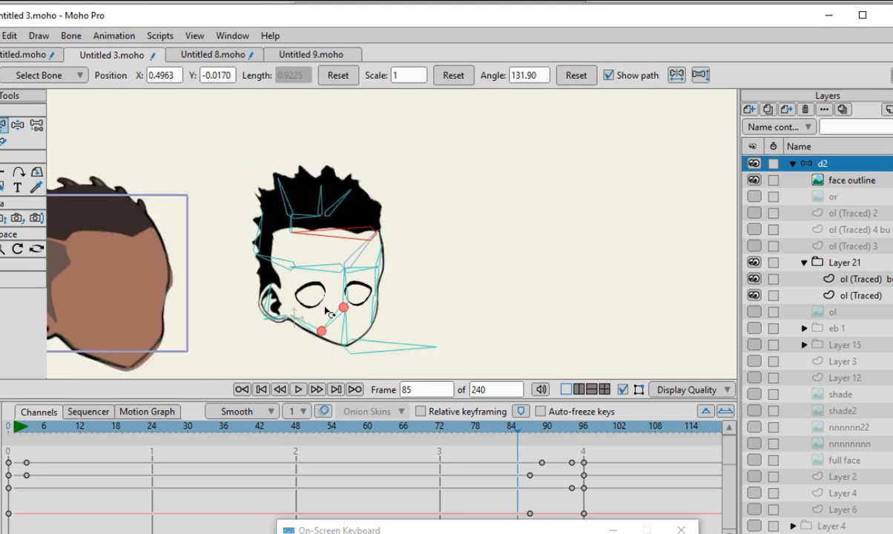
scroll(345, 264, "up", 2)
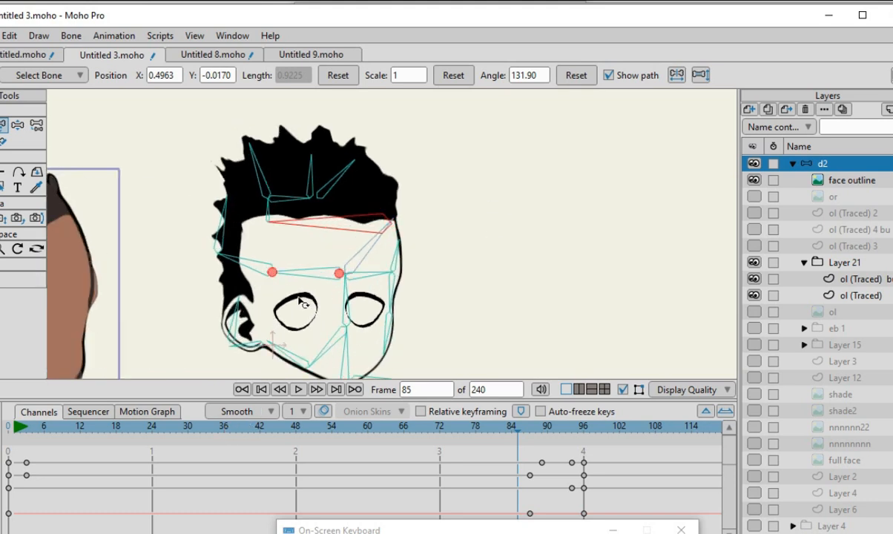
scroll(254, 223, "up", 3)
scroll(331, 276, "down", 1)
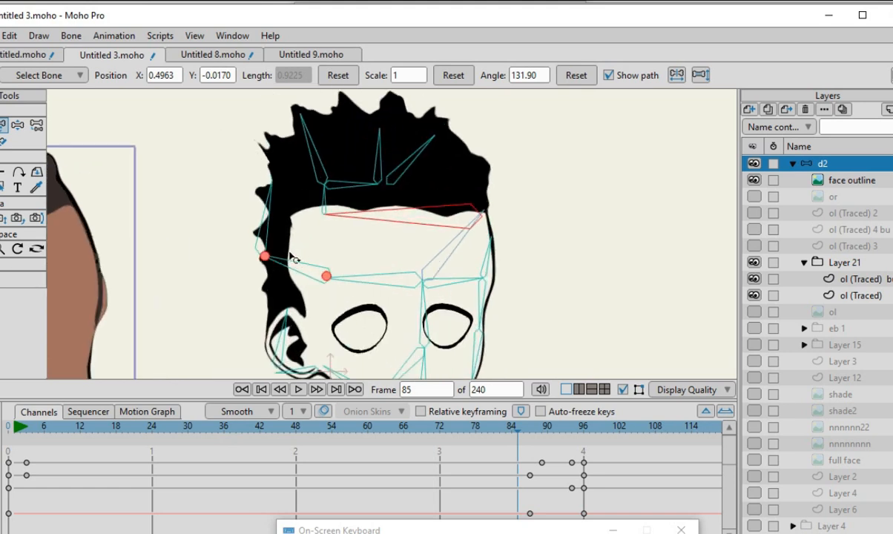
scroll(362, 249, "down", 1)
left_click_drag(374, 434, 585, 454)
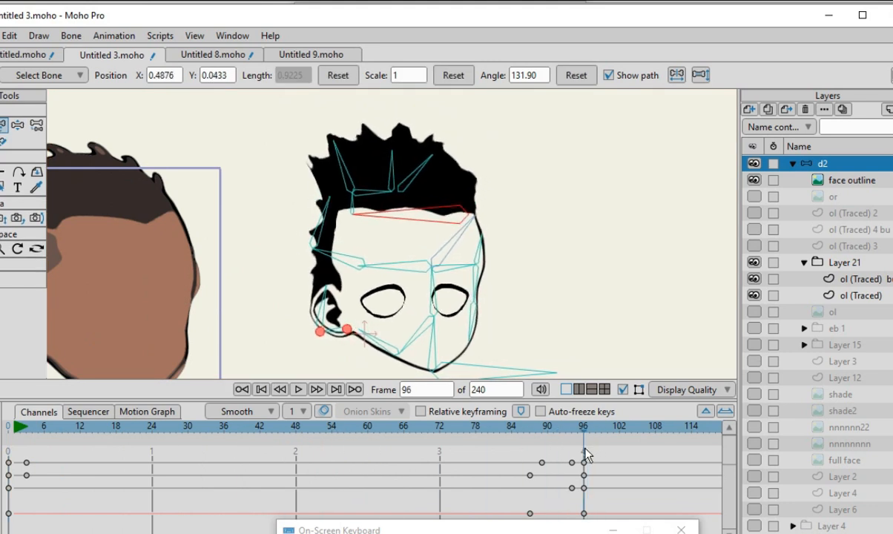
scroll(374, 352, "up", 2)
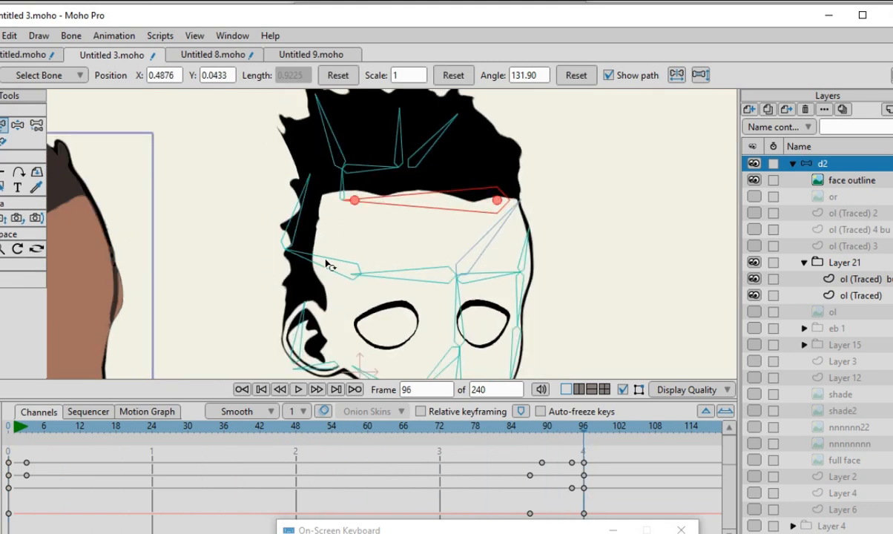
scroll(295, 272, "down", 1)
scroll(279, 309, "up", 2)
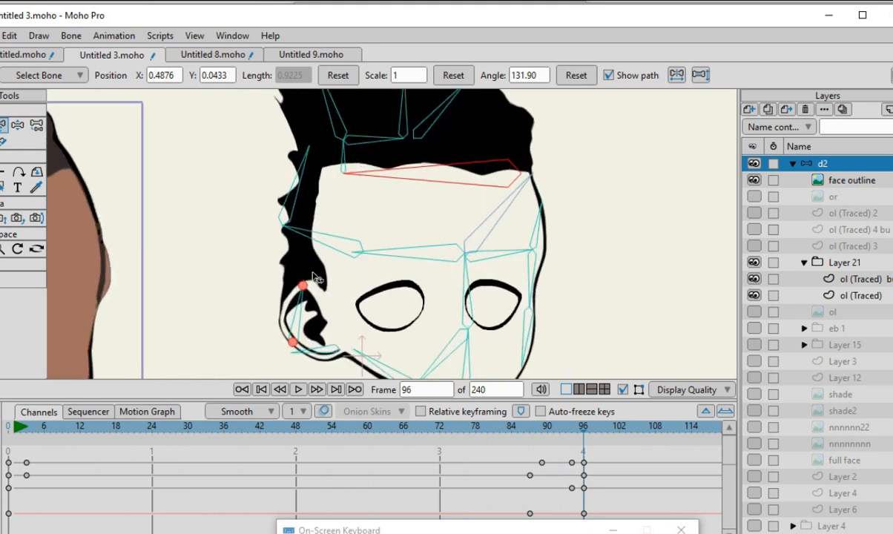
scroll(359, 281, "down", 2)
scroll(361, 280, "up", 2)
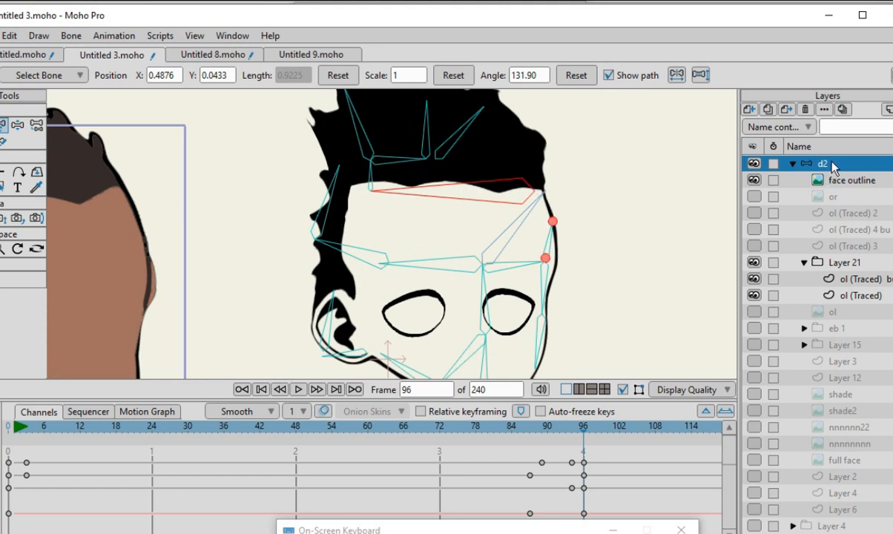
Step: At frame 0, add a new vector layer directly above the face outline layer inside the d2 bone layer
left_click(852, 181)
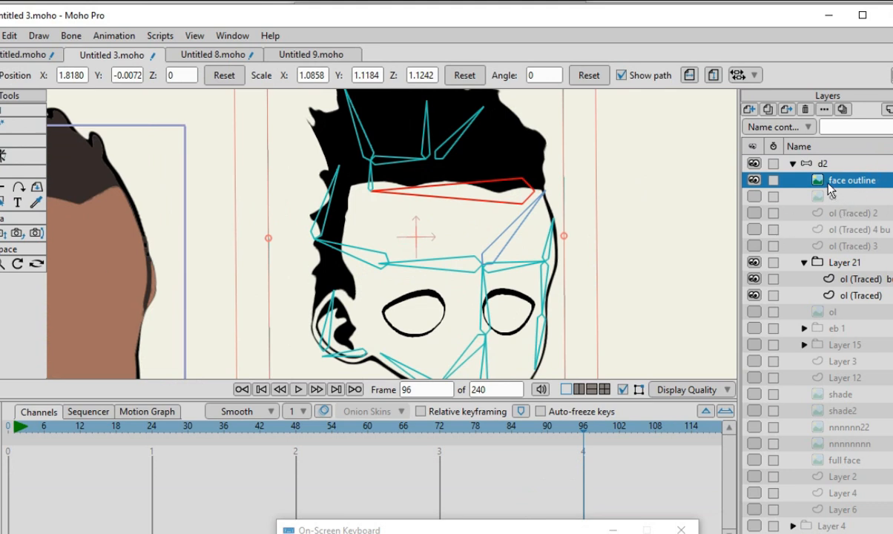
left_click(749, 110)
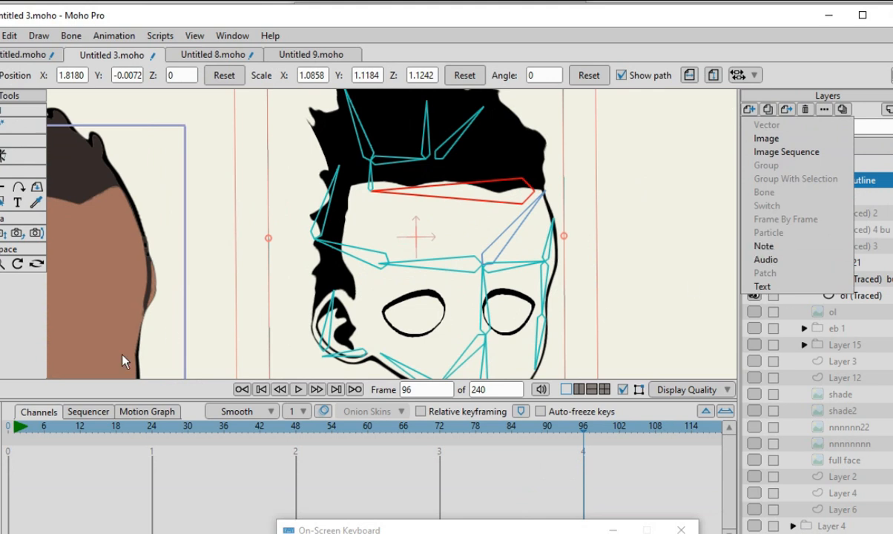
left_click_drag(59, 429, 6, 428)
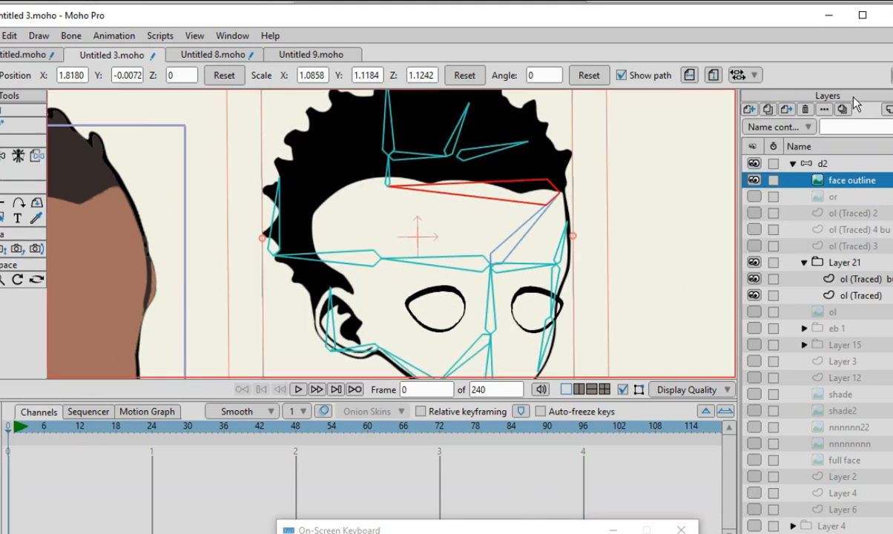
left_click(751, 111)
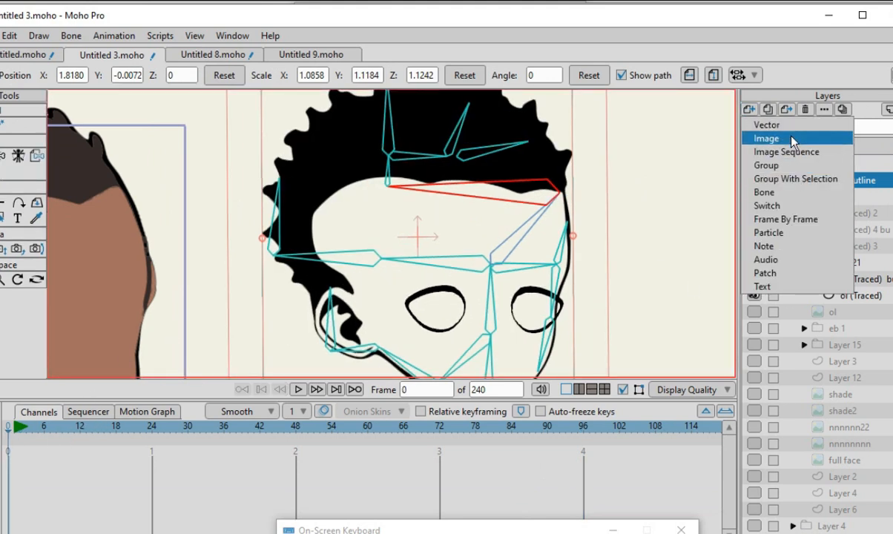
left_click(766, 126)
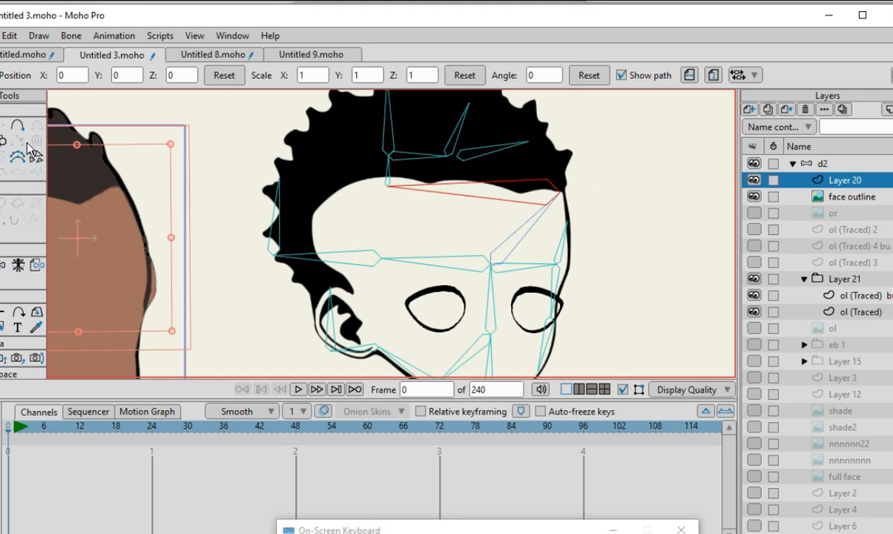
Step: Draw a small square between the two heads on the new vector layer and make its fill and stroke black
left_click(4, 140)
left_click_drag(189, 182, 240, 232)
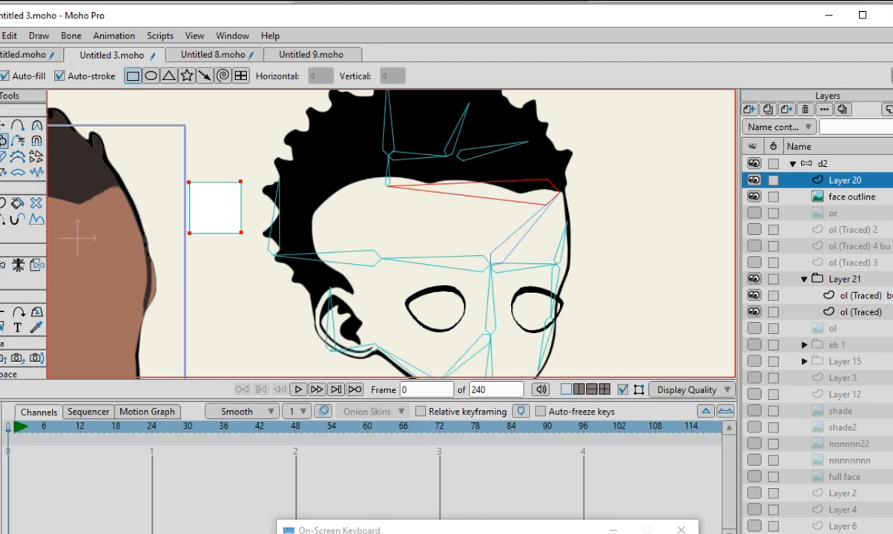
left_click(1, 203)
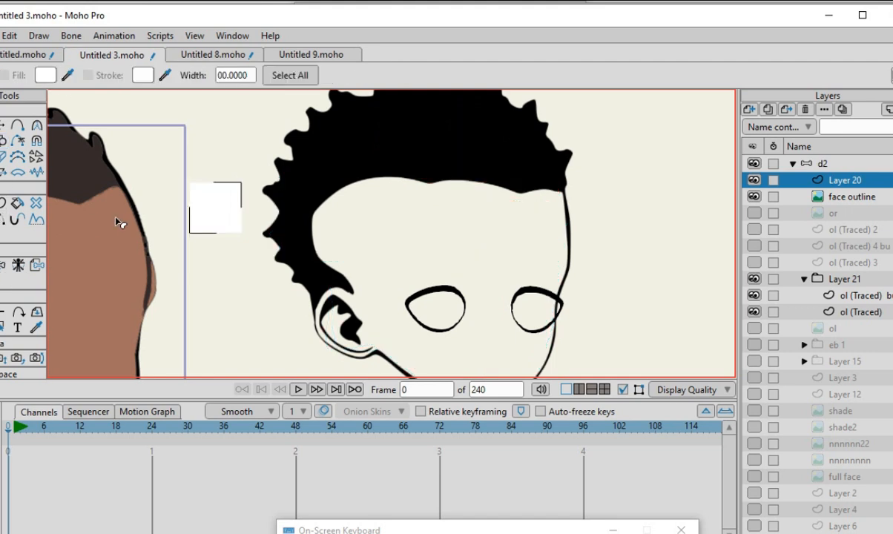
left_click(226, 210)
mouse_move(67, 75)
left_mouse_down()
mouse_move(154, 75)
mouse_move(138, 75)
left_mouse_up()
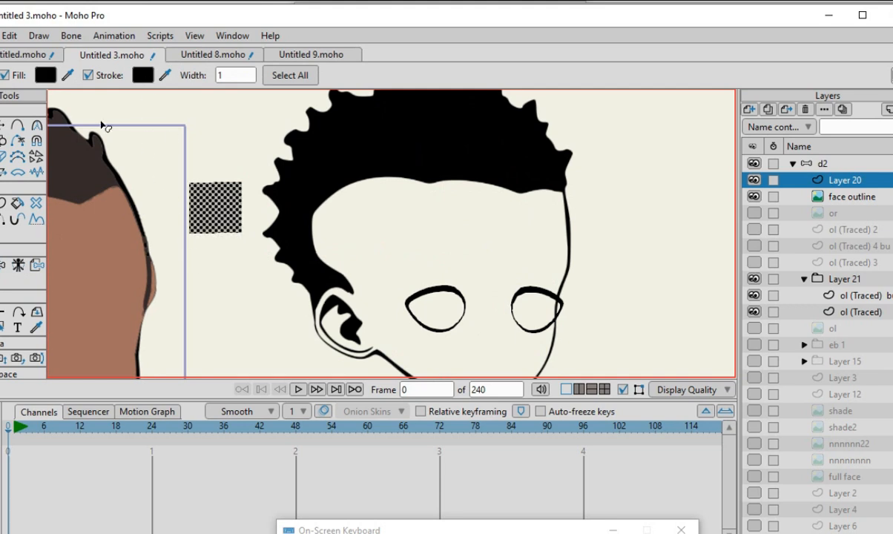
Step: Scrub to frame 77 and back to frame 0, examining how the black square deforms with the head bones
left_click(3, 125)
scroll(244, 289, "down", 4)
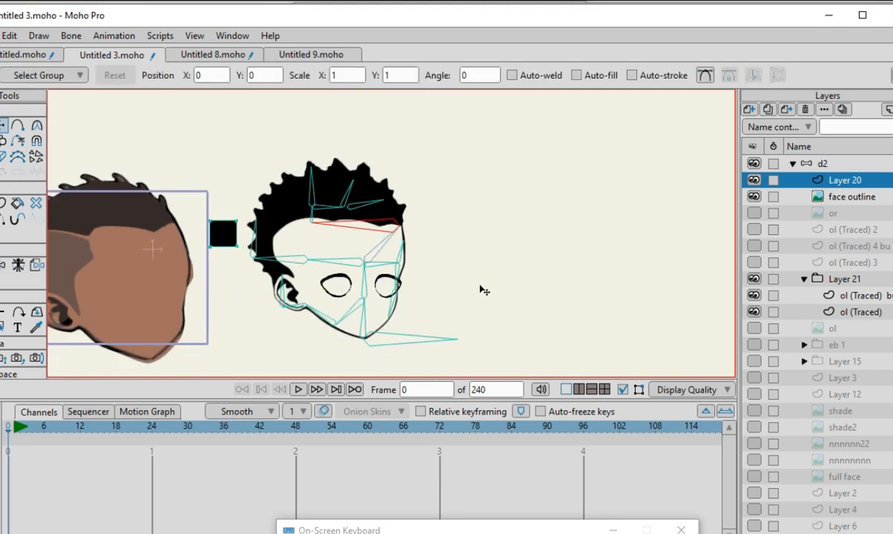
scroll(223, 245, "up", 5)
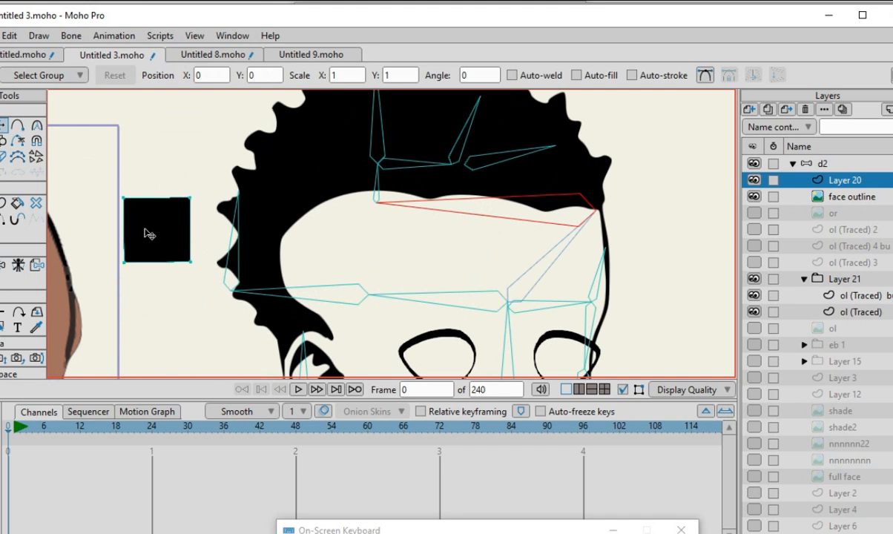
left_click_drag(46, 428, 474, 421)
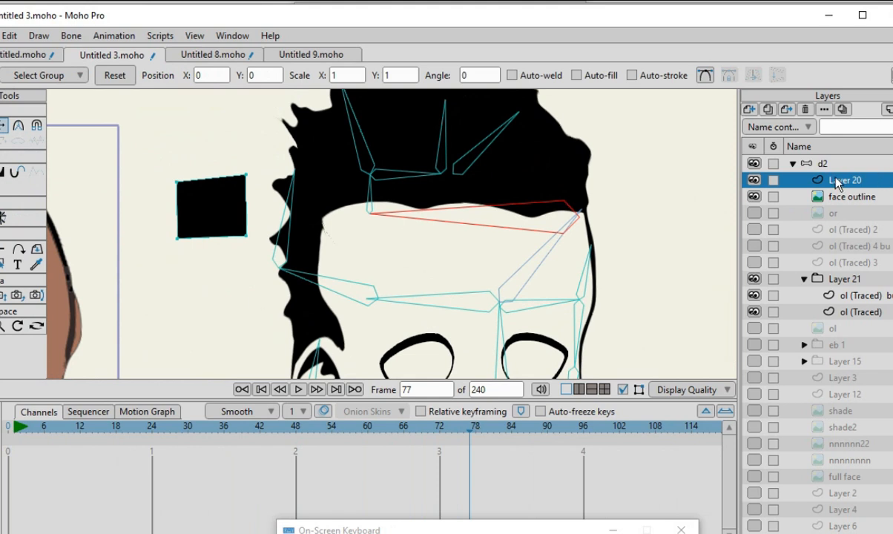
left_click_drag(29, 425, 3, 427)
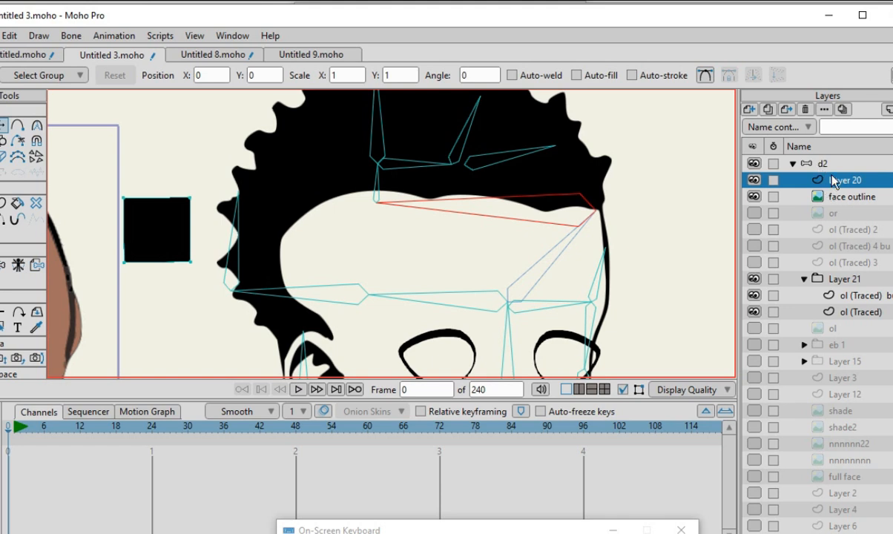
Step: Move the black square onto the forehead, to about X 1.7037, Y 0.0633
left_click_drag(154, 239, 183, 265)
scroll(293, 240, "down", 2)
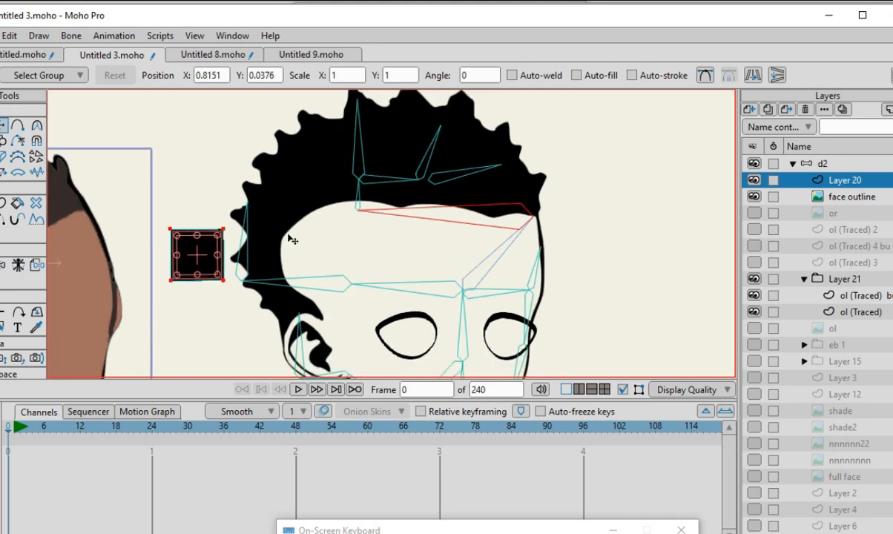
scroll(293, 240, "up", 2)
left_click_drag(205, 275, 424, 255)
scroll(379, 273, "down", 1)
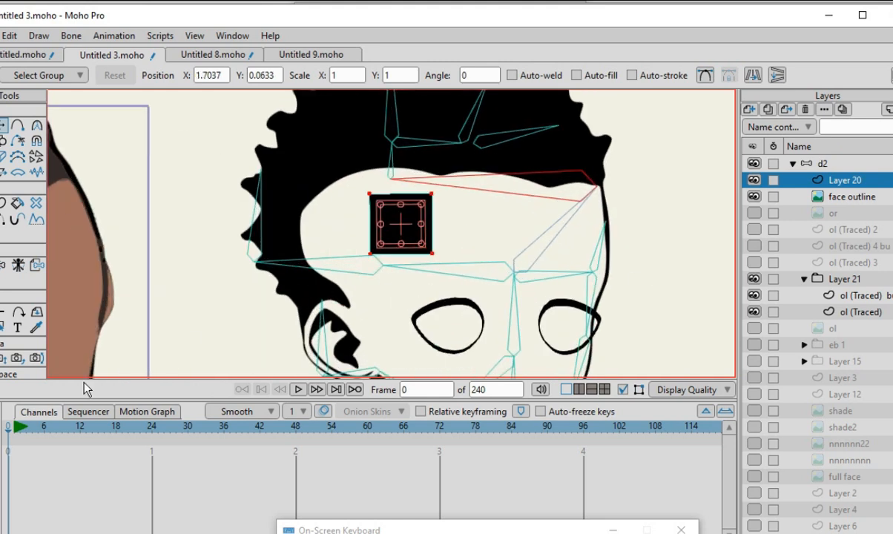
Step: Scrub the head turn to frames 96 and 72 and examine how the square warps on the forehead
left_click_drag(42, 430, 586, 461)
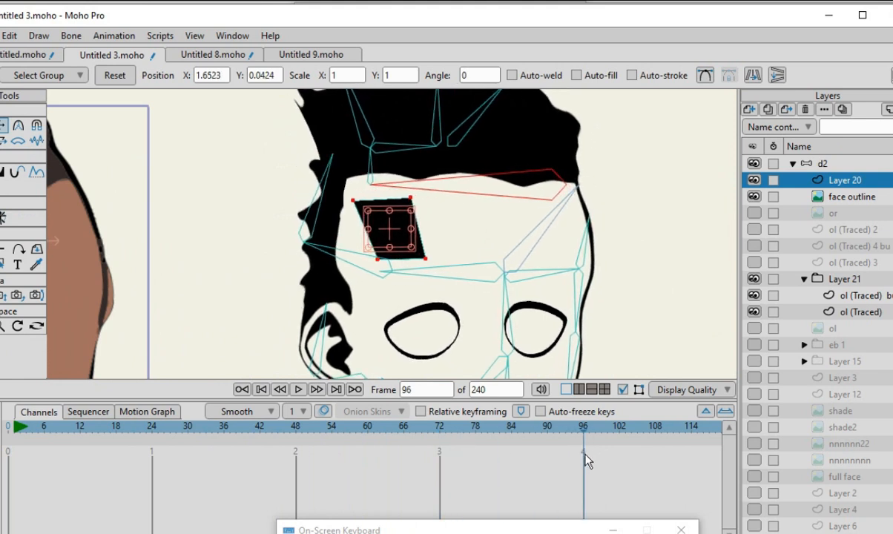
scroll(478, 313, "down", 6)
scroll(432, 312, "up", 3)
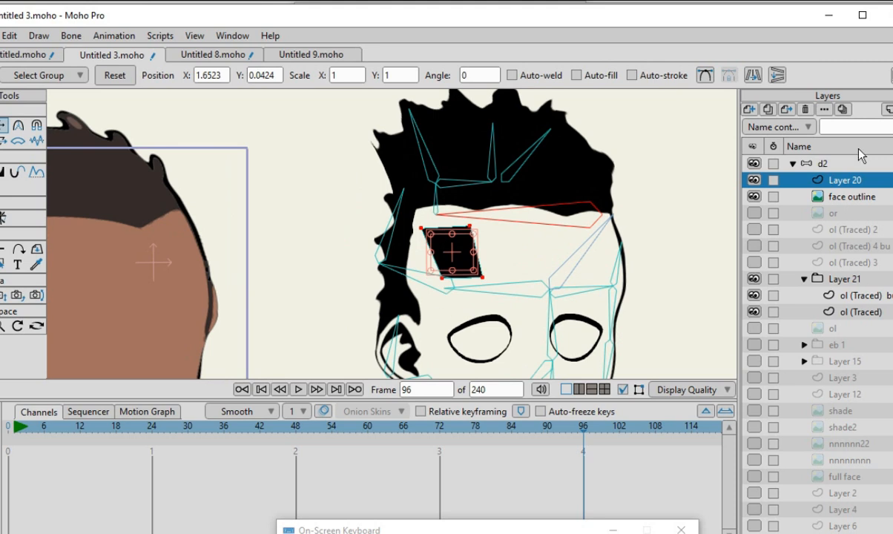
left_click_drag(584, 433, 451, 486)
left_click_drag(347, 487, 441, 490)
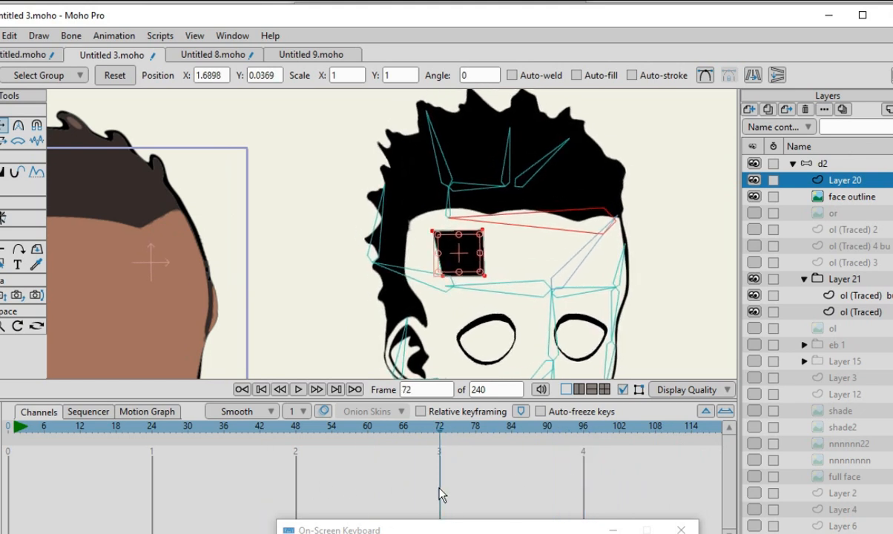
Step: In the d2 bone layer, cut the bone keyframes between frames 87 and 96
left_click(832, 166)
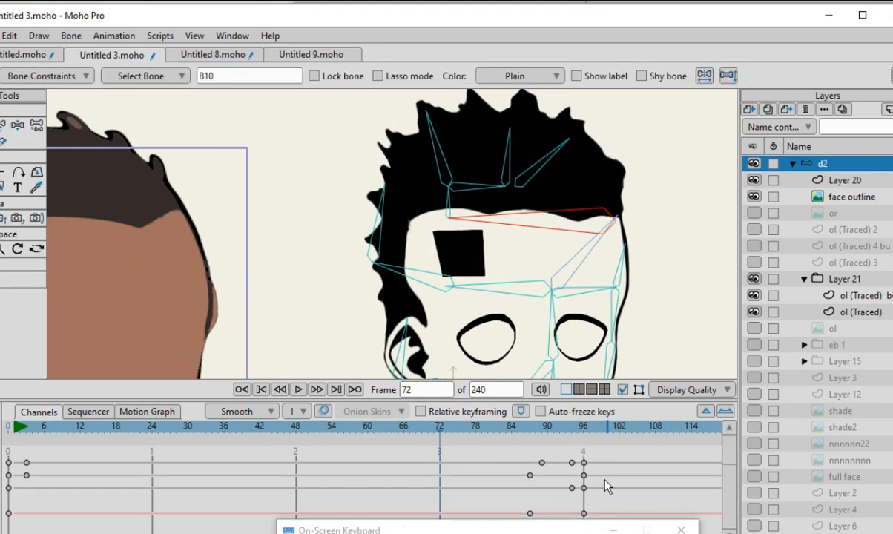
left_click_drag(597, 454, 479, 522)
left_click(8, 36)
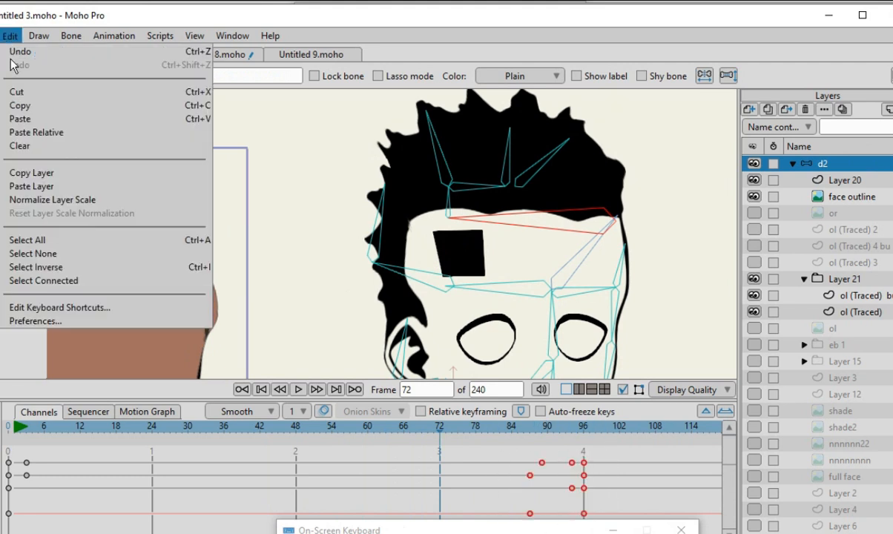
left_click(21, 91)
Step: Scrub up to frame 93 and examine the head and forehead square after the keyframe removal
scroll(515, 224, "down", 3)
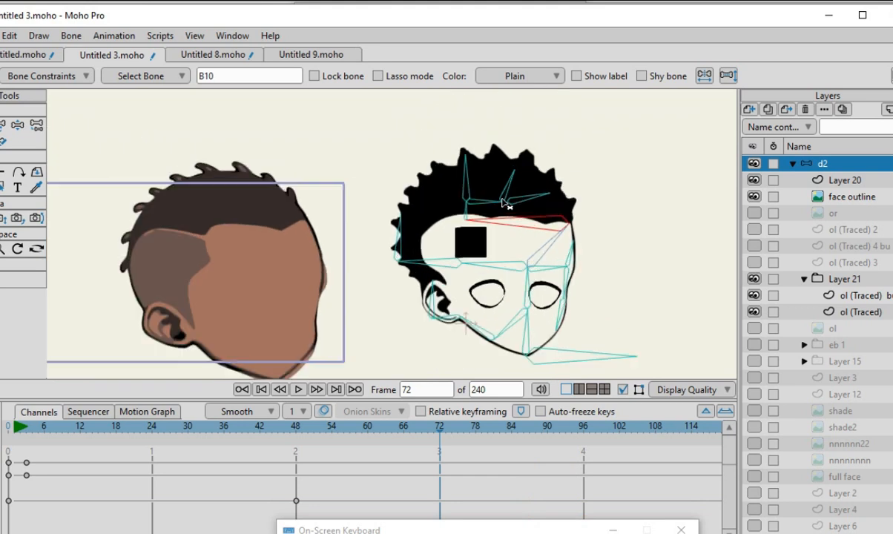
scroll(505, 204, "up", 2)
left_click_drag(44, 425, 236, 430)
left_click_drag(209, 464, 566, 440)
scroll(504, 266, "down", 3)
scroll(520, 299, "up", 4)
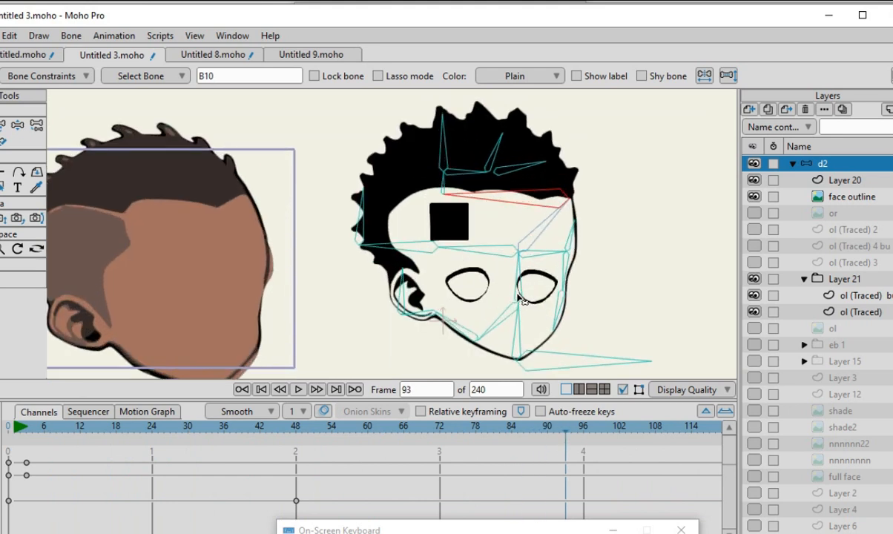
scroll(471, 305, "down", 1)
scroll(499, 266, "up", 1)
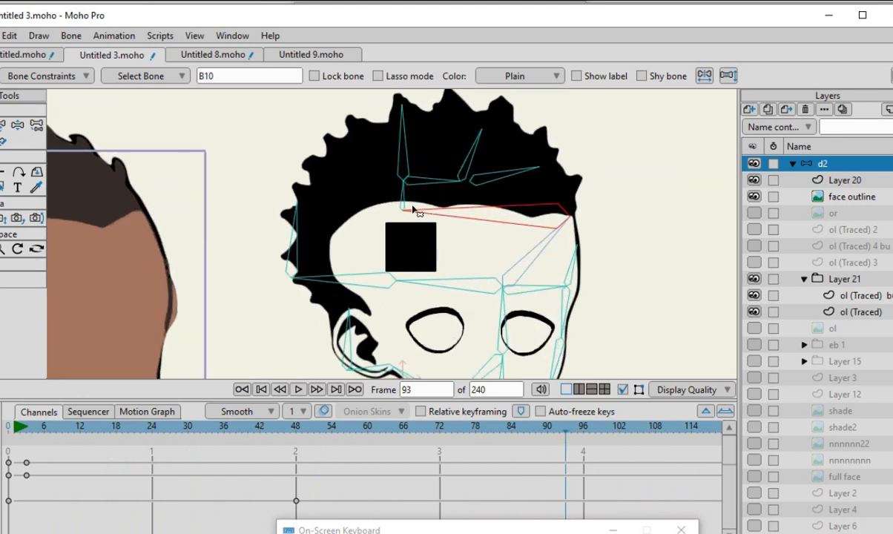
scroll(456, 243, "up", 1)
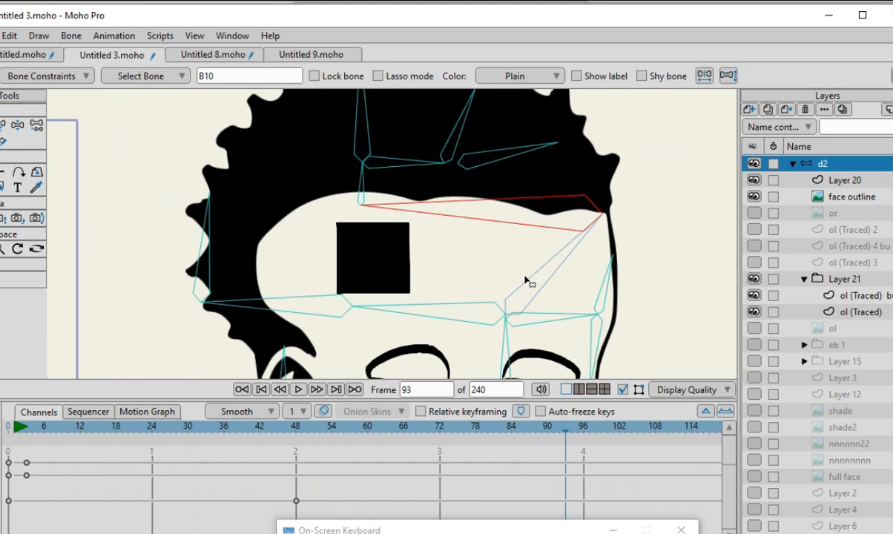
left_click(842, 181)
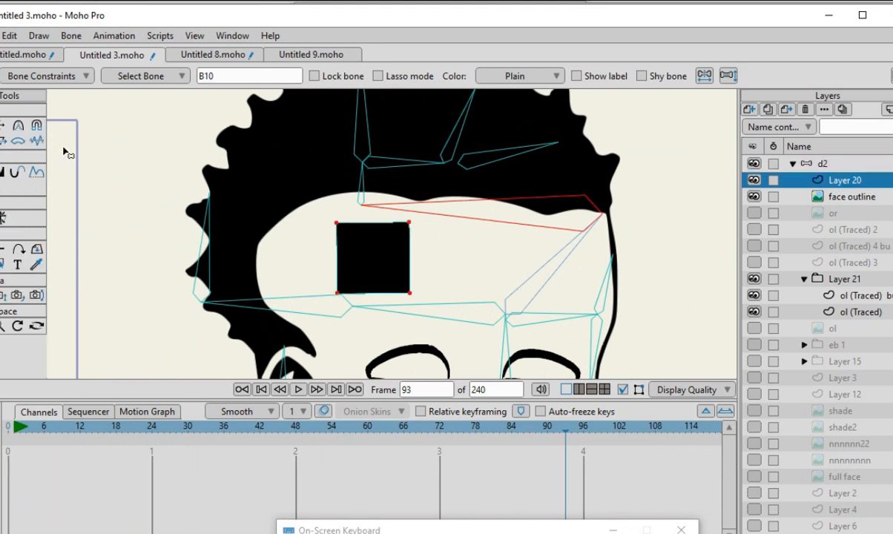
left_click(1, 128)
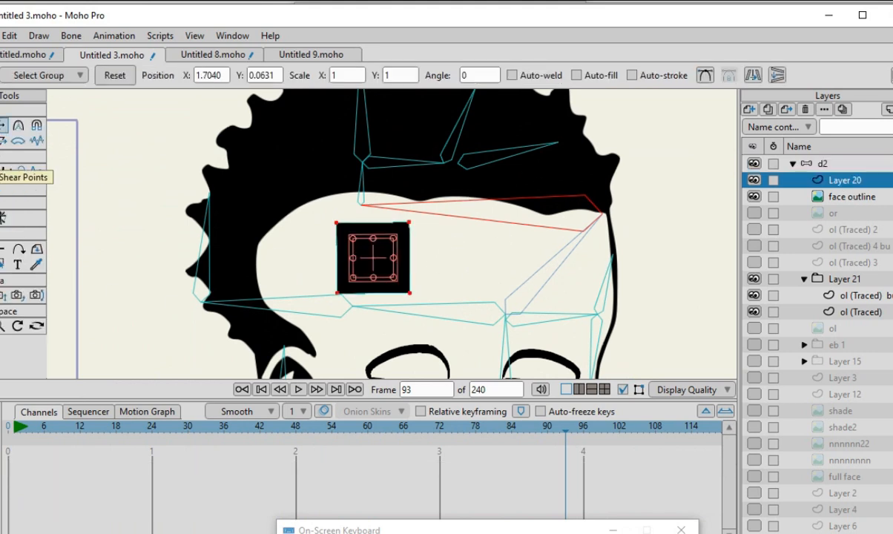
left_click(18, 126)
scroll(453, 244, "up", 1)
scroll(292, 275, "up", 1)
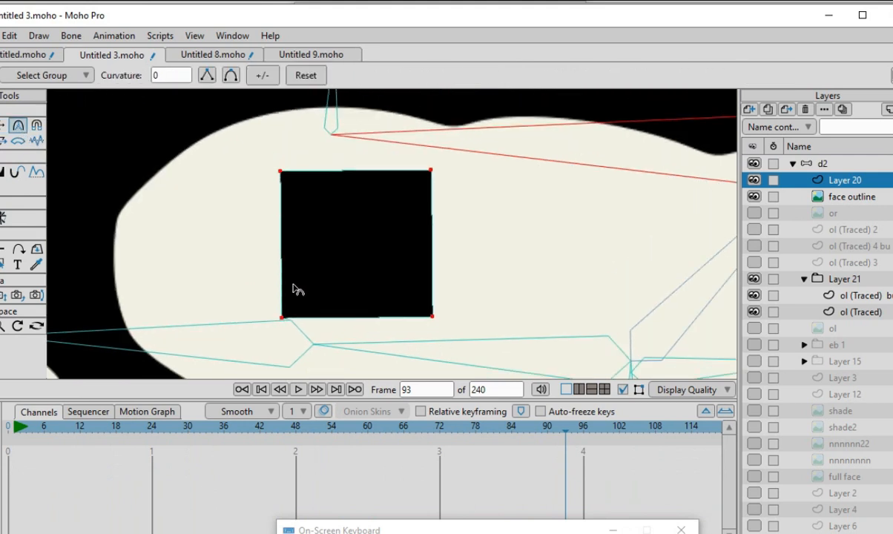
left_click(0, 172)
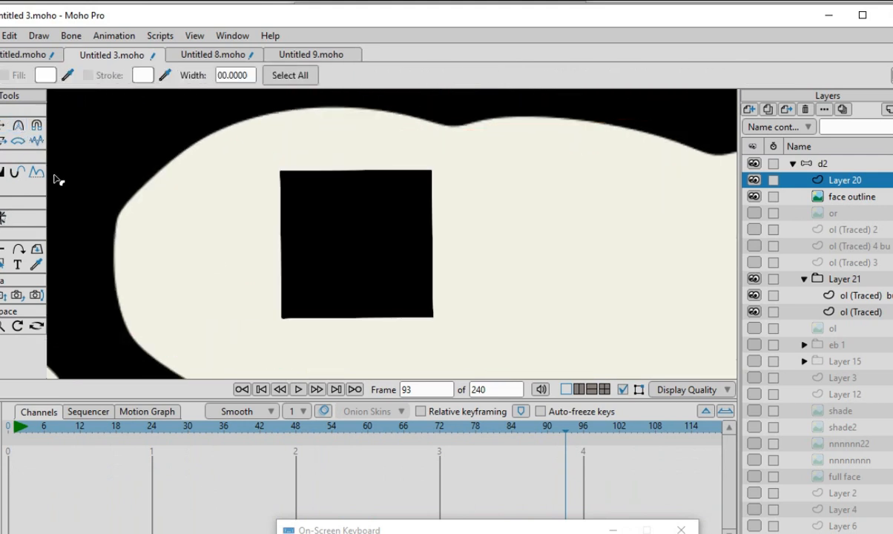
left_click(343, 229)
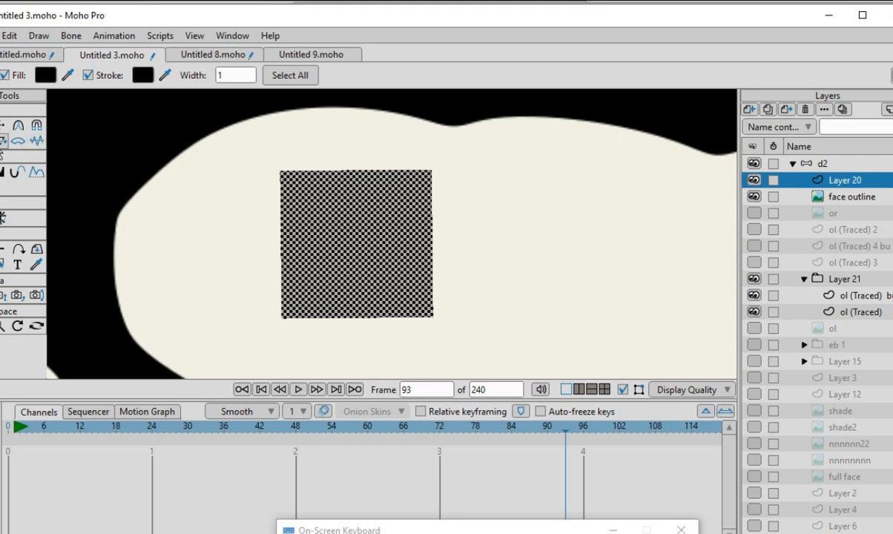
Step: Return to frame 0 and add two points along the top edge of the black square on Layer 20
left_click_drag(47, 429, 3, 428)
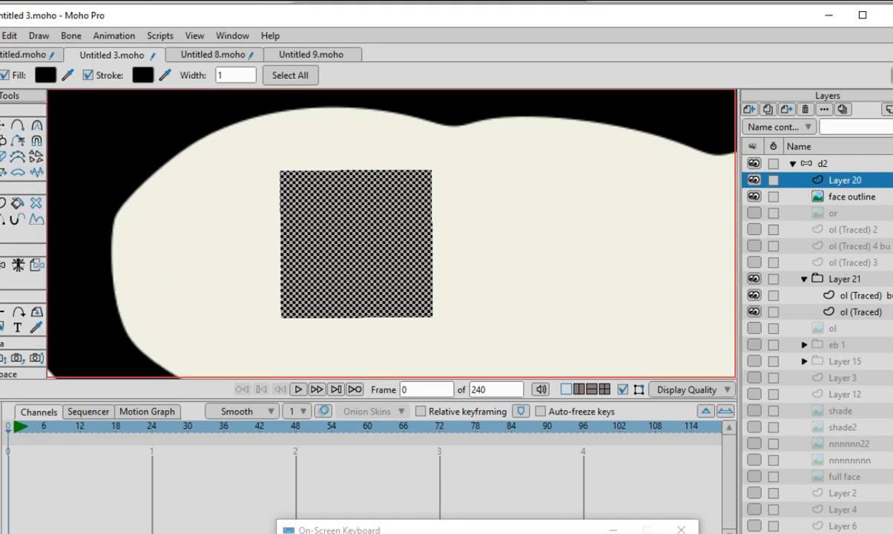
left_click(17, 124)
scroll(456, 241, "up", 3)
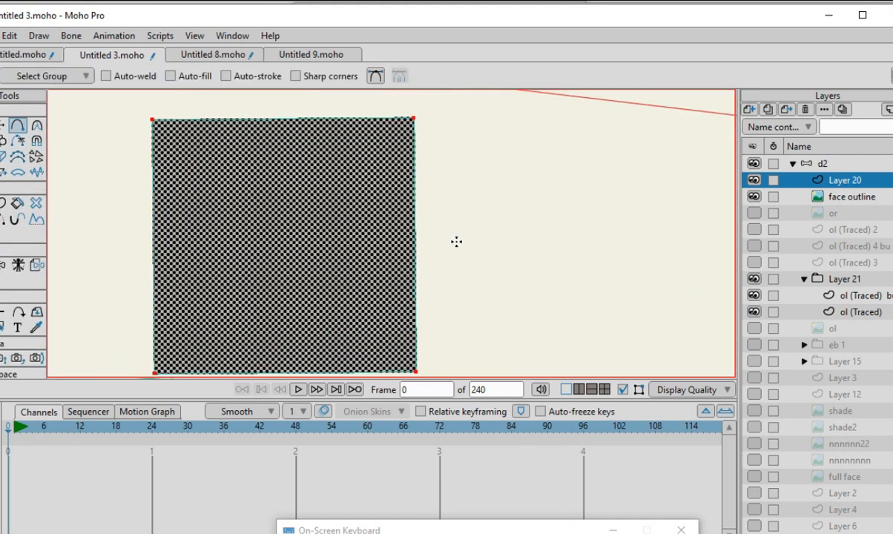
left_click(225, 119)
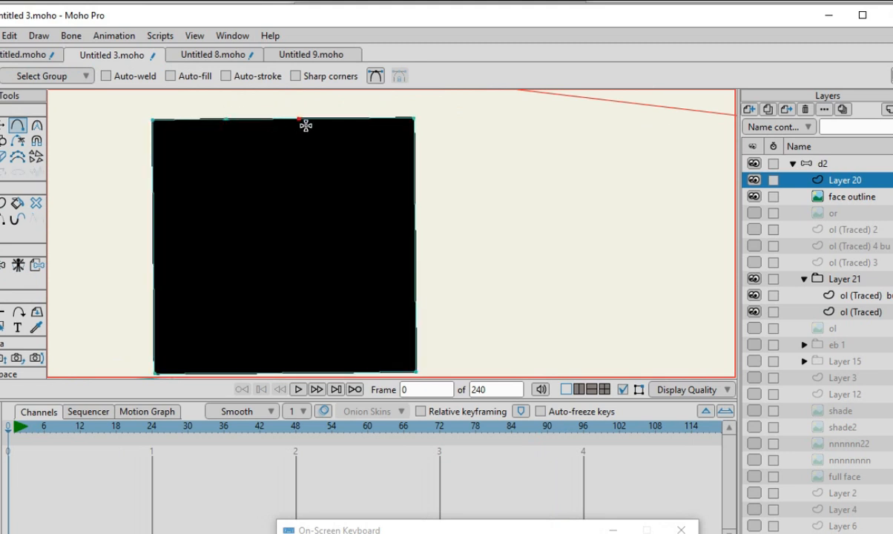
scroll(385, 208, "down", 2)
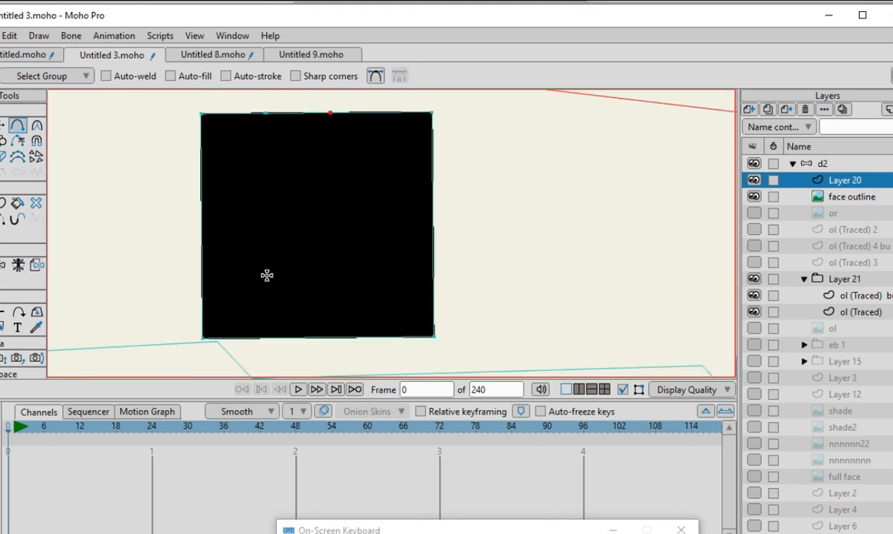
Step: Add one point to the square's right edge and two points along its bottom edge
left_click(411, 337)
scroll(333, 314, "up", 2)
scroll(481, 261, "down", 2)
scroll(448, 204, "up", 1)
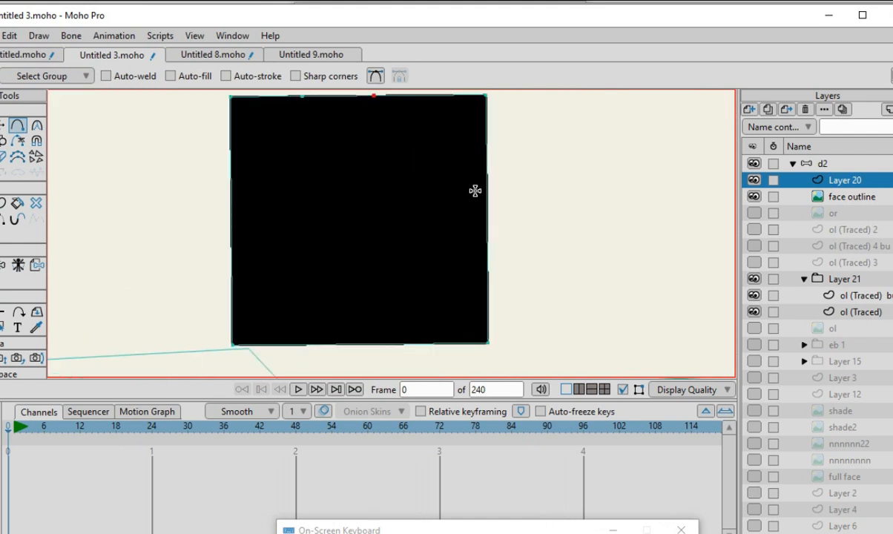
left_click(488, 274)
scroll(318, 366, "up", 2)
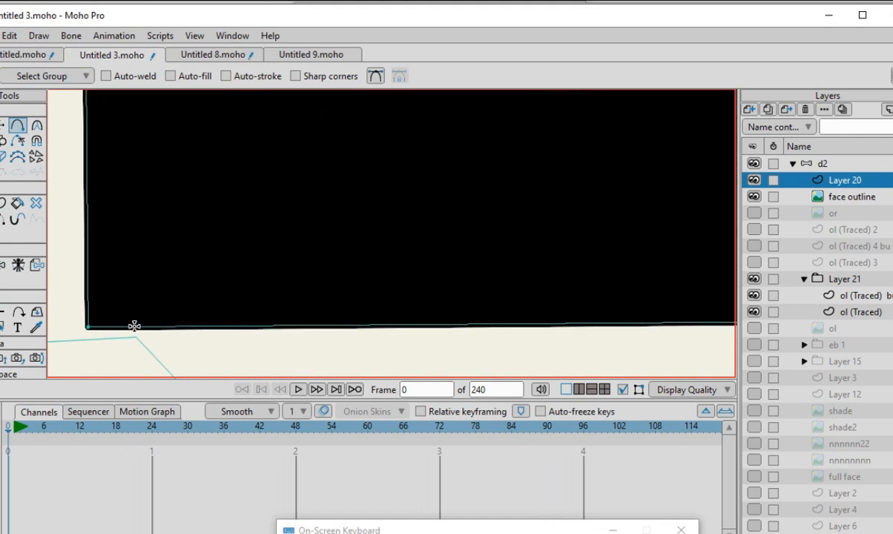
left_click(336, 325)
scroll(278, 338, "down", 3)
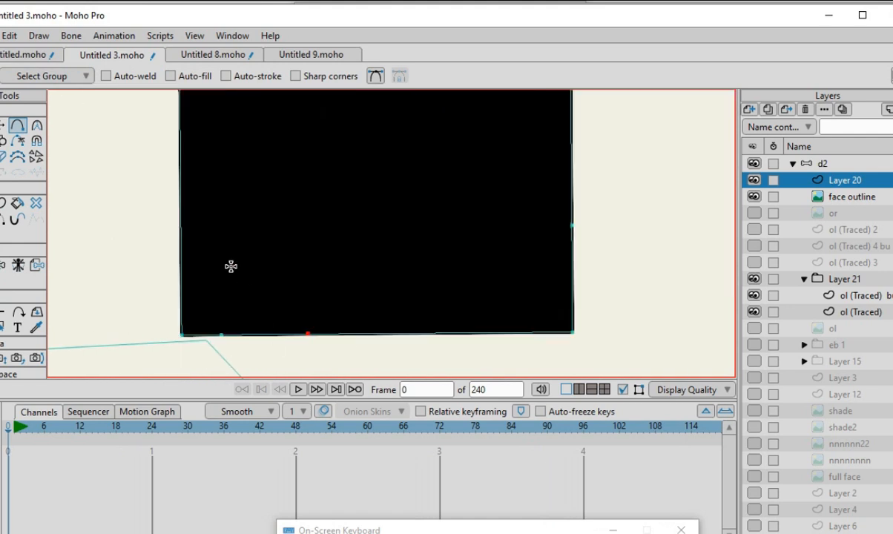
Step: Add a point to the left edge of the black square on Layer 20
left_click(182, 174)
scroll(495, 322, "down", 4)
scroll(447, 298, "down", 2)
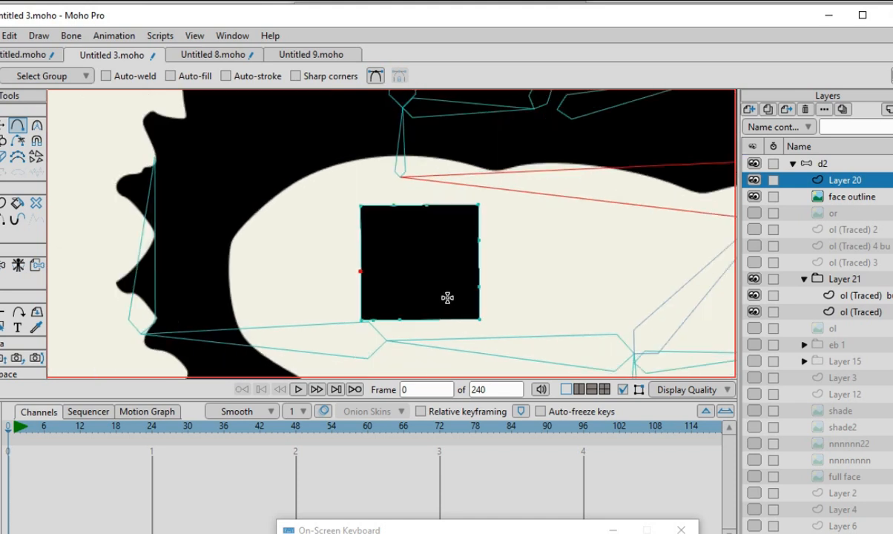
left_click(833, 164)
scroll(343, 265, "down", 3)
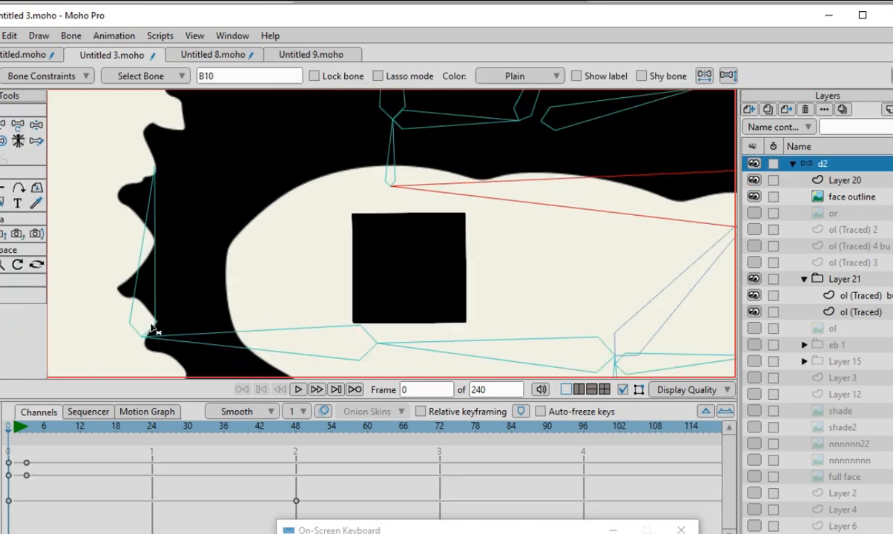
scroll(412, 261, "up", 2)
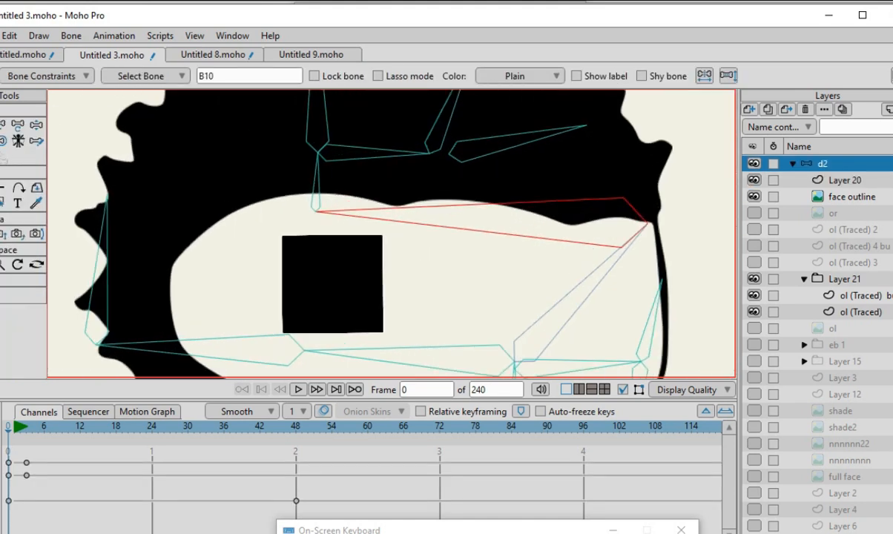
Step: Select the black square's shape on Layer 20 and pull its upper right-edge point out to about X 2.28, Y 0.09
left_click(822, 182)
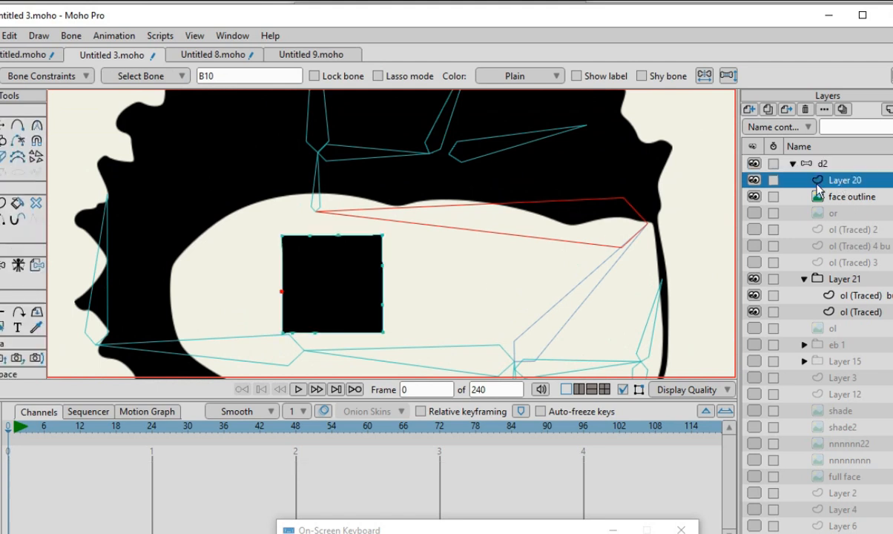
left_click(1, 203)
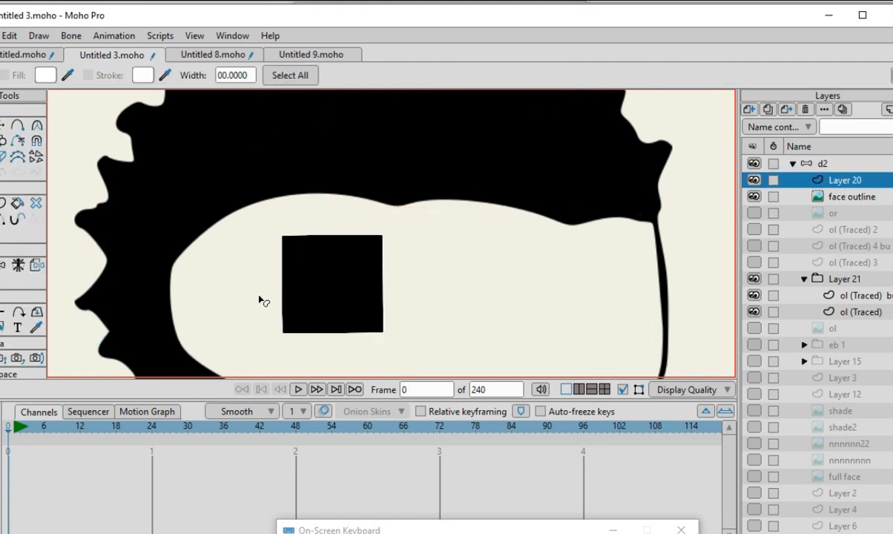
left_click(329, 269)
scroll(386, 257, "down", 2)
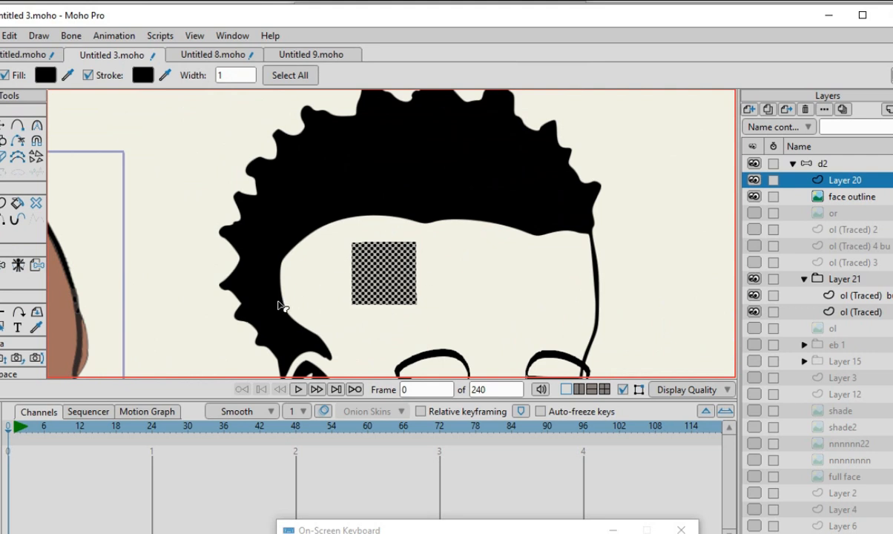
left_click(4, 126)
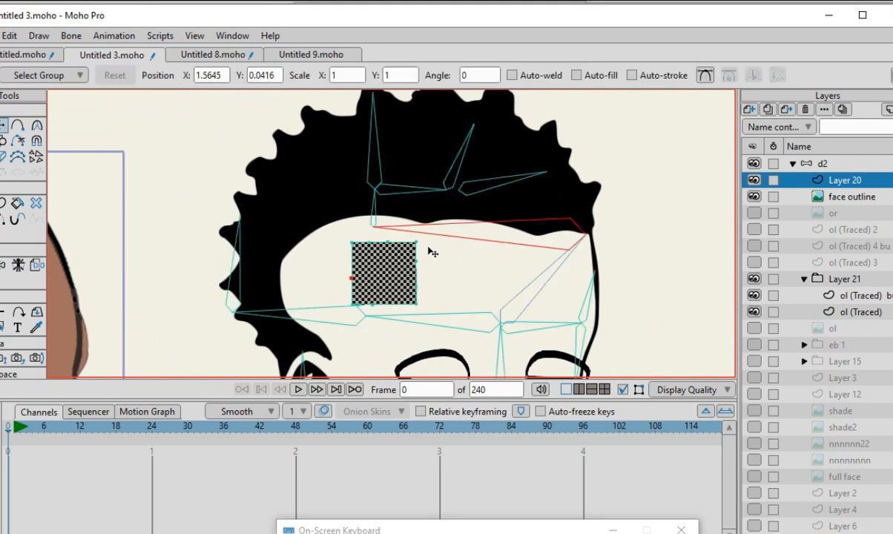
scroll(424, 277, "up", 3)
left_click_drag(411, 256, 588, 263)
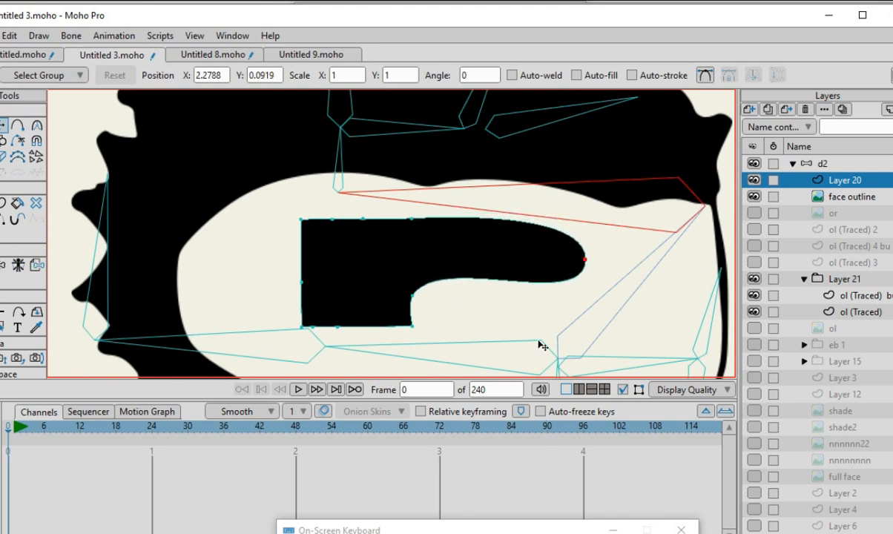
Step: Set the opacity of the face outline layer to 68%
scroll(766, 328, "down", 3)
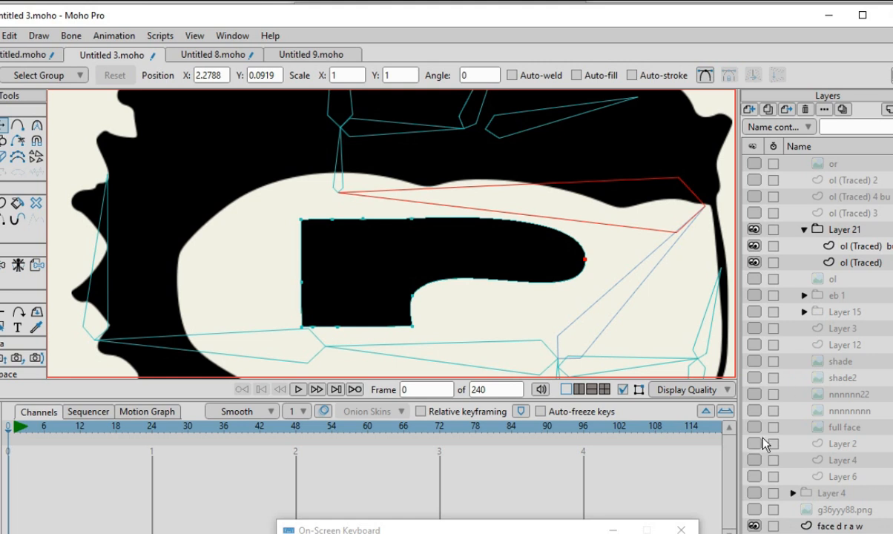
scroll(765, 443, "down", 1)
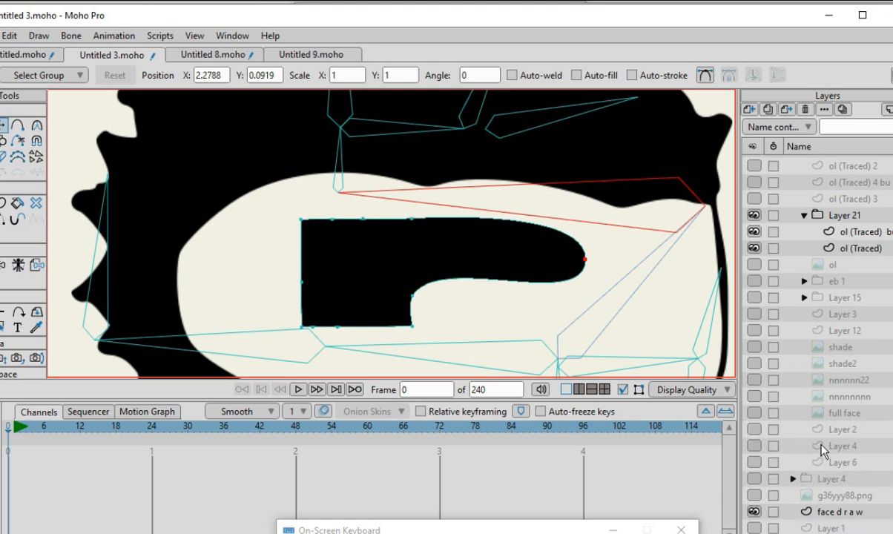
left_click(754, 512)
scroll(816, 334, "up", 4)
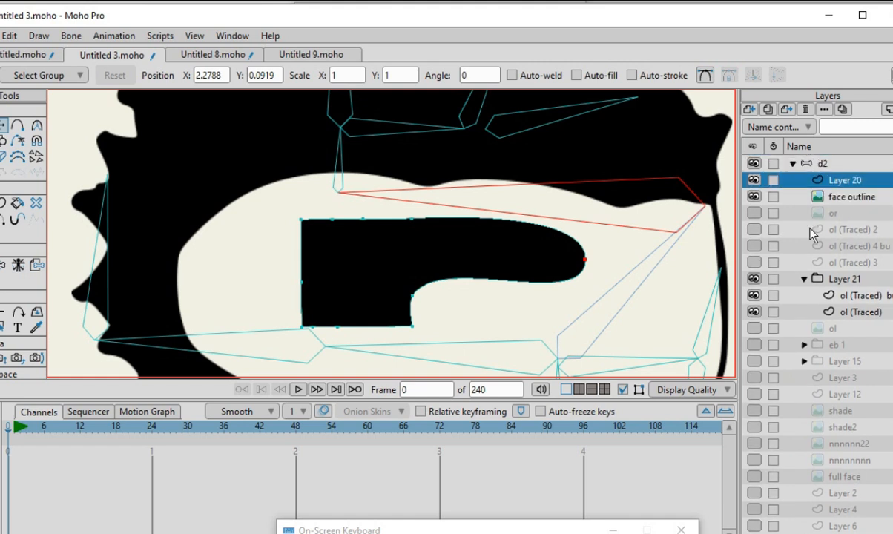
left_click(851, 196)
double_click(851, 198)
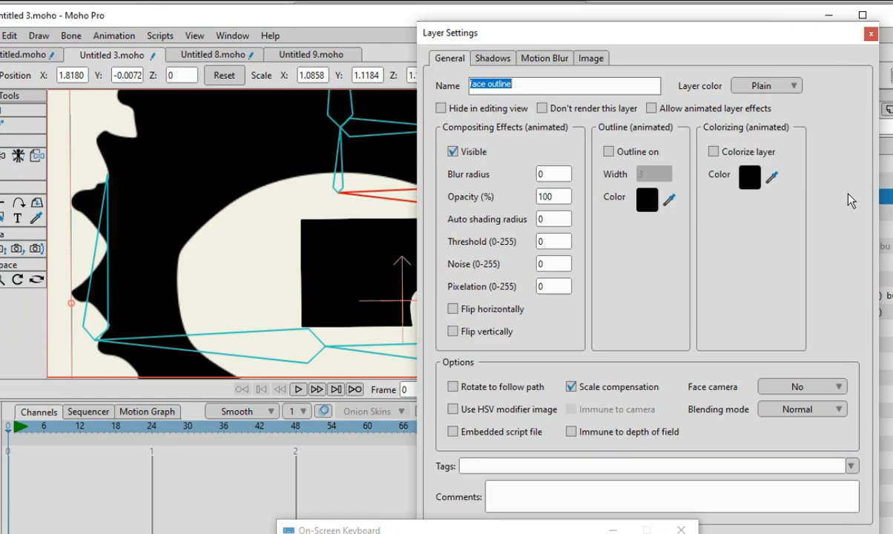
left_click(555, 196)
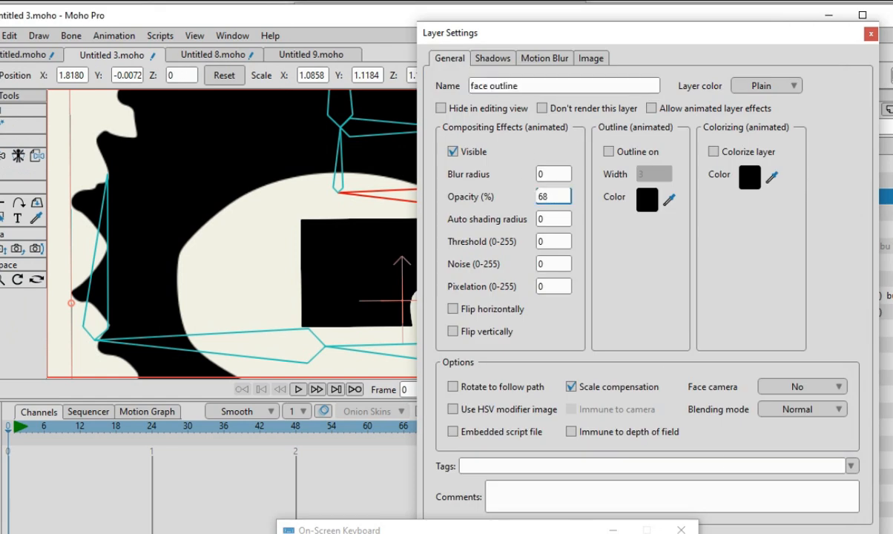
type("68")
key("Return")
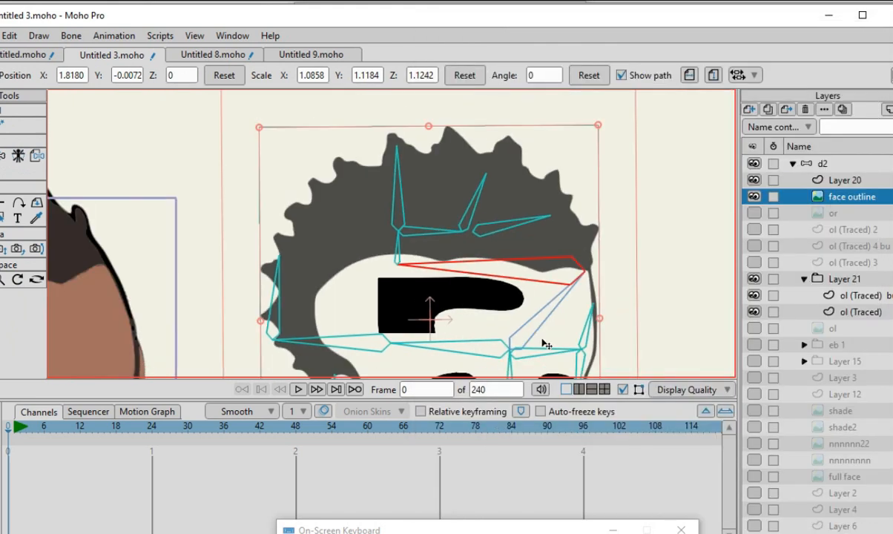
Step: Select all points of the black shape on Layer 20 and move it slightly up and to the right on the forehead
left_click(845, 180)
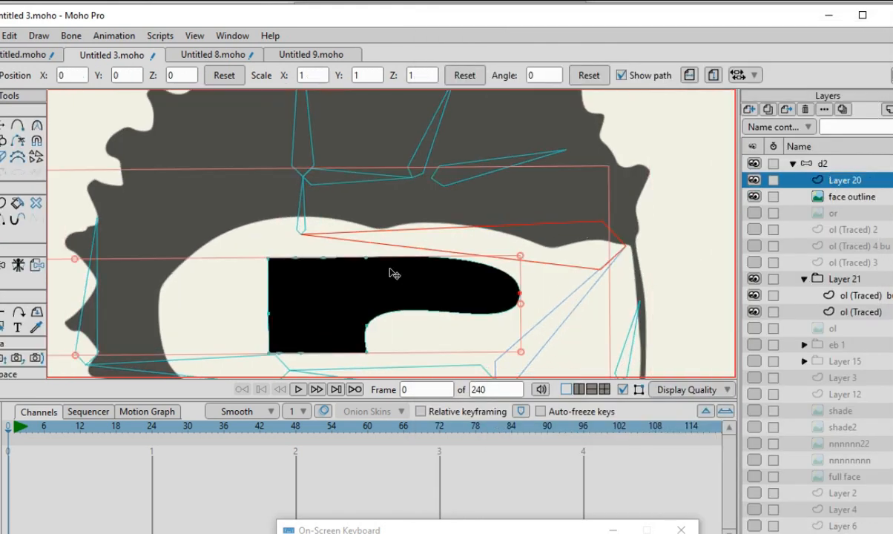
scroll(394, 274, "down", 5)
scroll(378, 281, "up", 4)
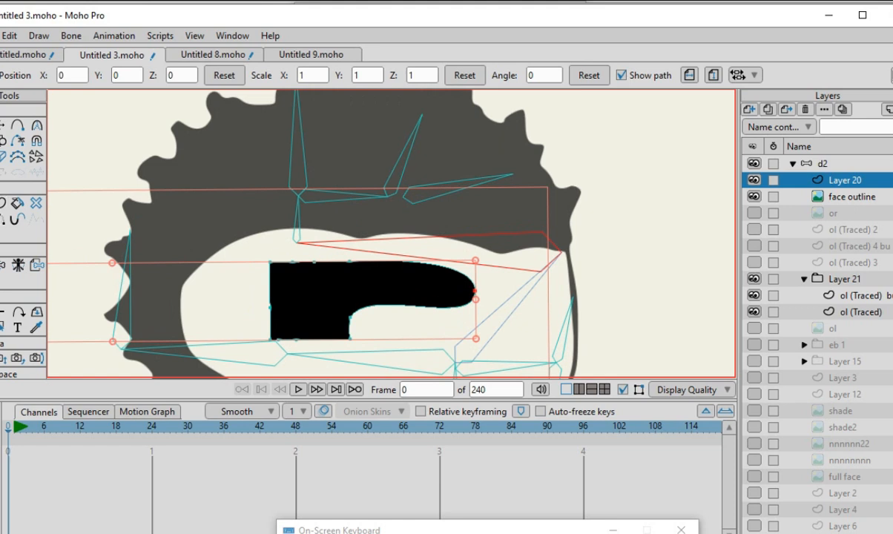
left_click(3, 126)
left_click(328, 263)
left_click_drag(328, 262, 369, 264)
Step: Set the opacity of Layer 20 to 69%
double_click(784, 178)
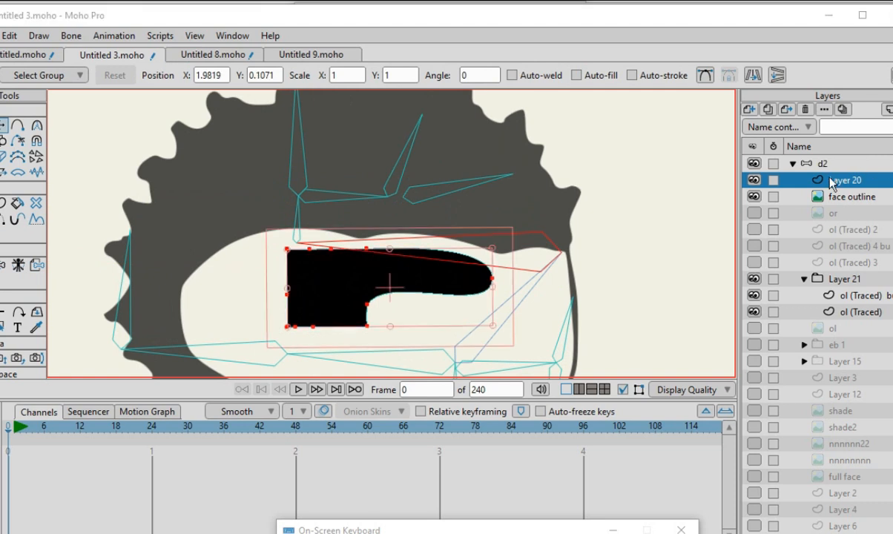
left_click(558, 195)
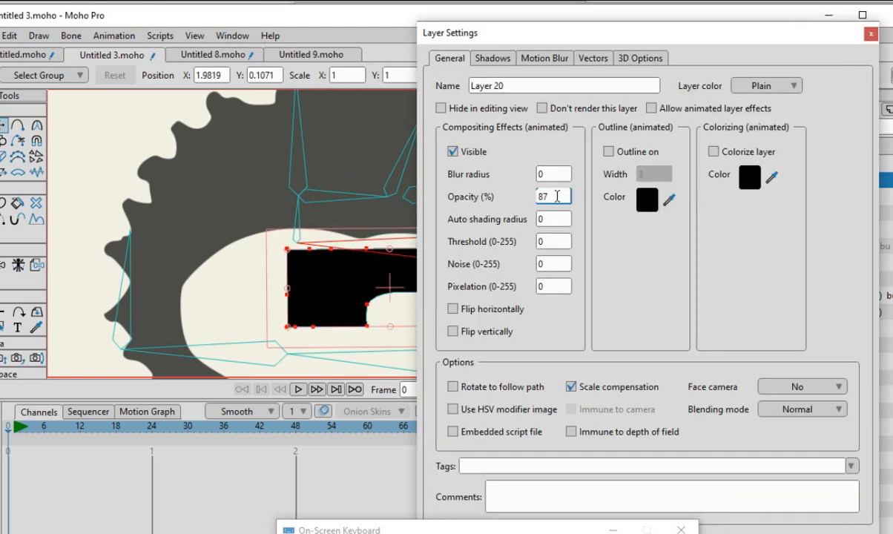
key("Tab")
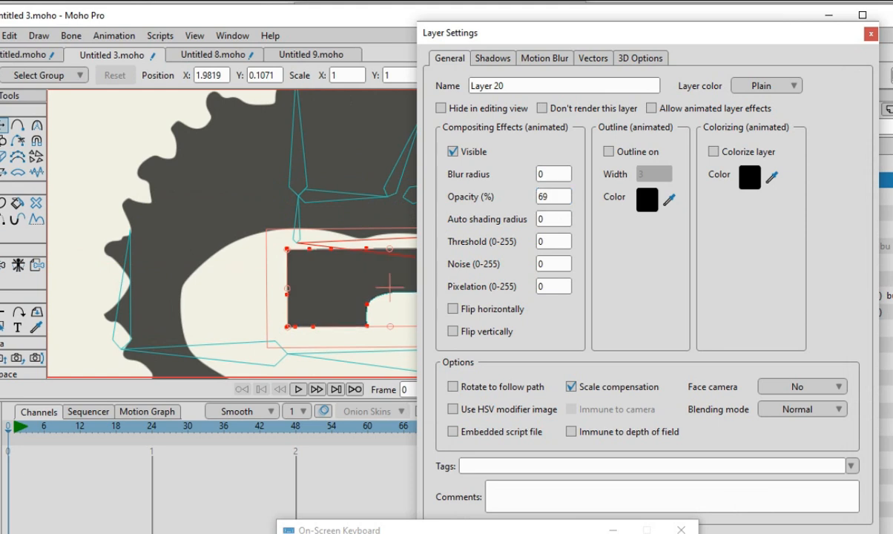
key("Return")
Step: Nudge the whole shape on Layer 20 slightly downward on the forehead
scroll(494, 349, "down", 4)
scroll(460, 315, "up", 7)
left_click_drag(405, 285, 405, 290)
scroll(284, 283, "down", 4)
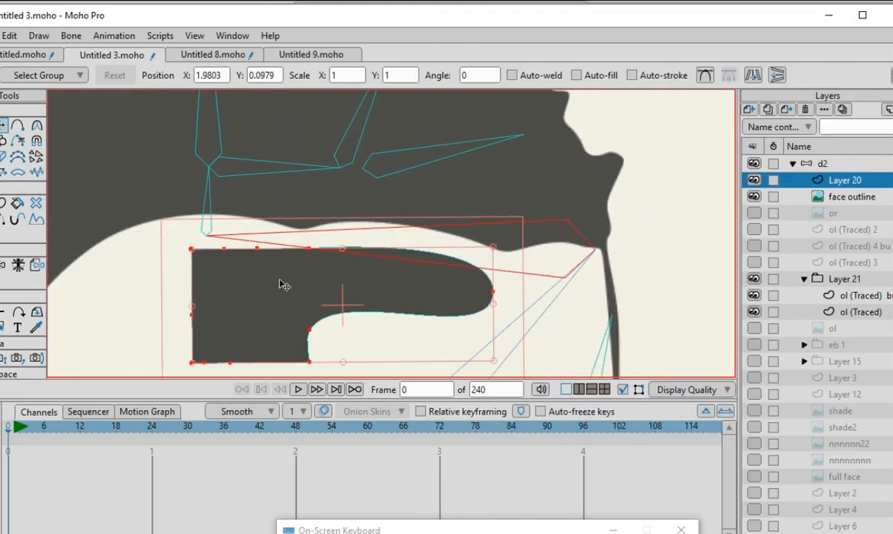
scroll(274, 307, "up", 4)
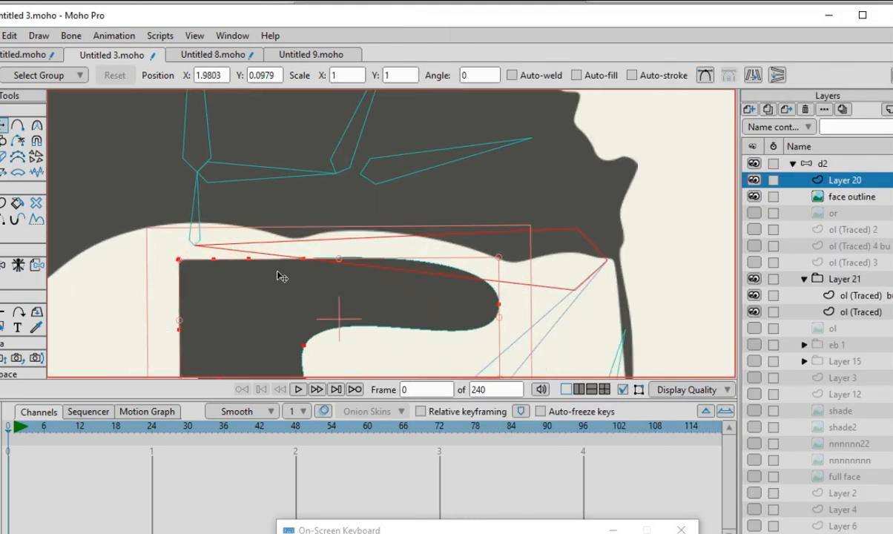
Step: Move the shape's upper-right corner up into the hair and its right-edge point to the hairline's right end, about X 2.61, Y 0.28
left_click_drag(308, 264, 324, 190)
left_click_drag(511, 313, 620, 236)
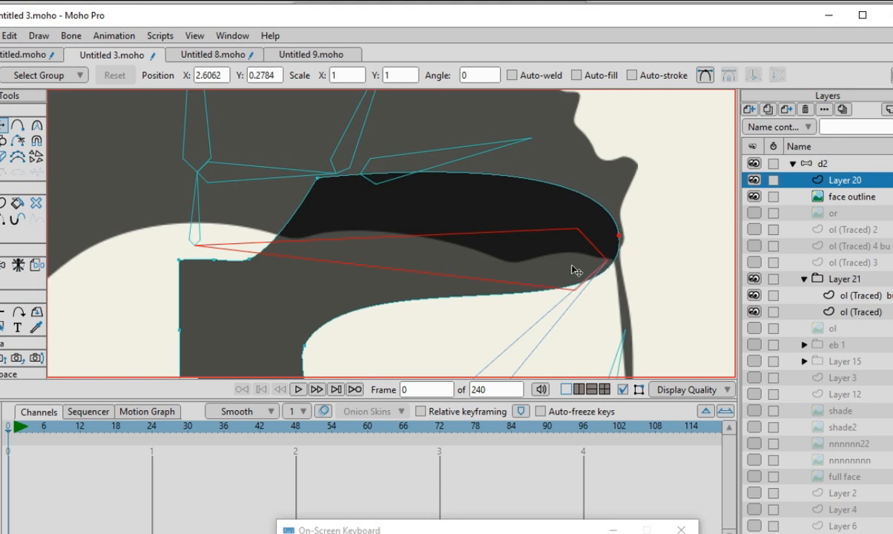
scroll(387, 257, "down", 5)
scroll(356, 279, "up", 4)
Step: Reposition four points from the shape's lower right and bottom edge along the right half of the hairline
left_click_drag(331, 295, 603, 206)
left_click_drag(333, 323, 549, 202)
left_click_drag(253, 321, 525, 214)
left_click_drag(229, 322, 411, 195)
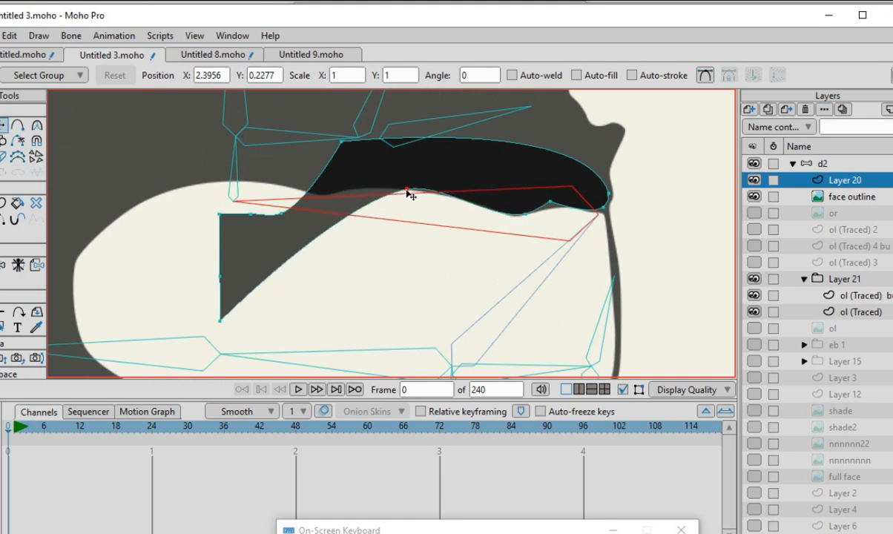
Step: Spread the shape's top-edge and left-side points out into the hair above the left temple
scroll(411, 195, "down", 3)
scroll(464, 319, "up", 4)
left_click_drag(378, 272, 259, 190)
left_click_drag(324, 259, 225, 177)
left_click_drag(321, 261, 141, 276)
left_click_drag(316, 334, 124, 295)
Step: Move another lower point of the shape onto the dip in the middle of the hairline, about X 1.89, Y 0.27
scroll(373, 259, "down", 5)
scroll(299, 327, "up", 4)
left_click_drag(359, 327, 455, 209)
scroll(458, 215, "down", 3)
scroll(534, 214, "up", 5)
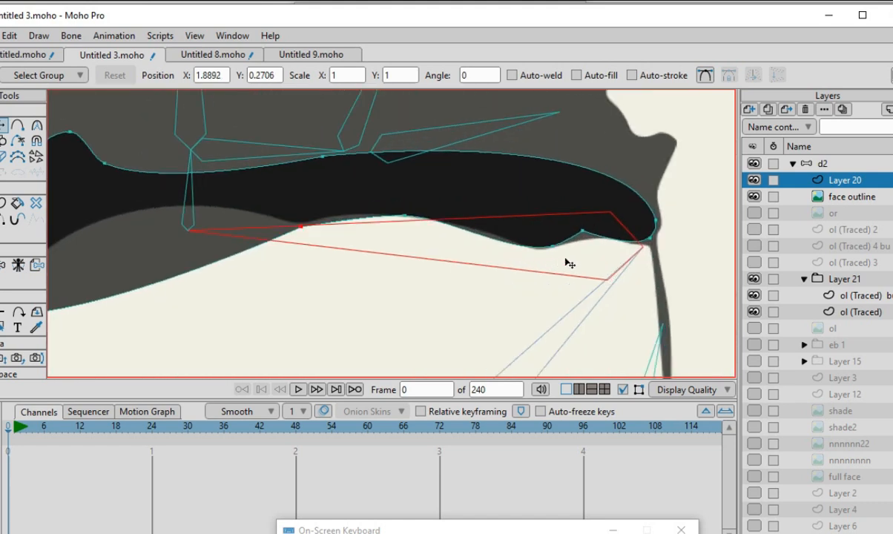
scroll(557, 256, "down", 3)
scroll(413, 222, "up", 2)
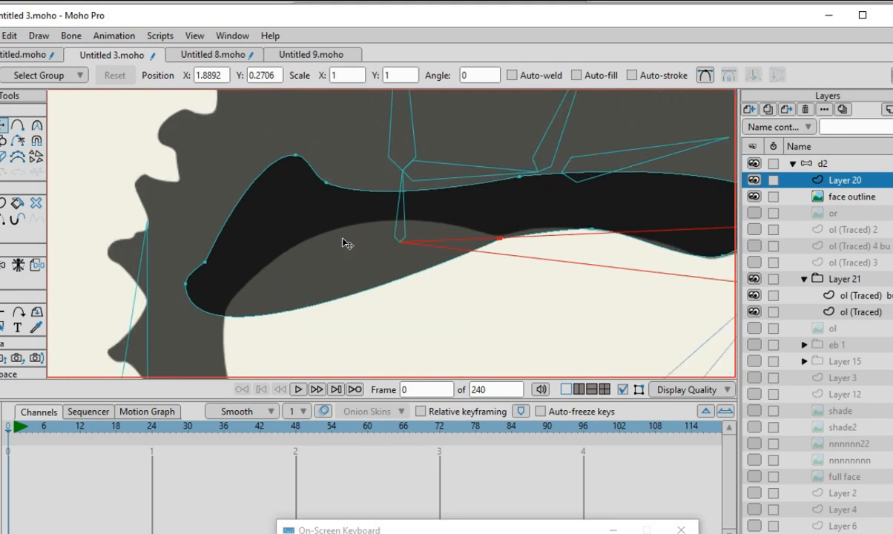
scroll(347, 243, "up", 2)
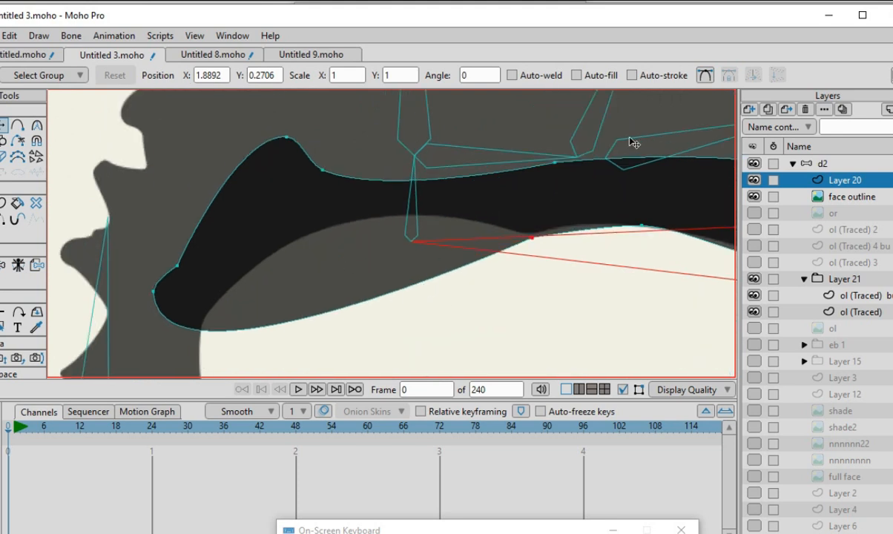
Step: Add a row of points along the shape's lower-left curve, from the left temple to the hairline's middle dip
left_click(17, 125)
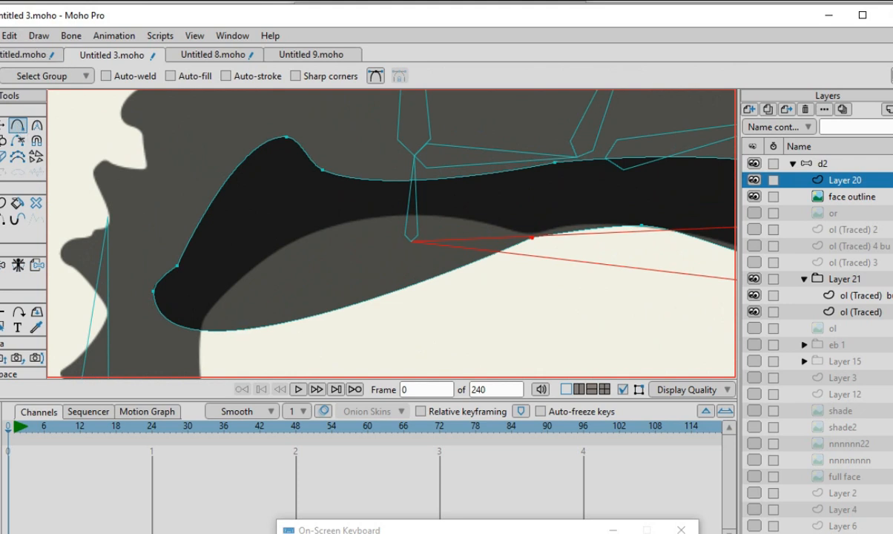
left_click(0, 36)
left_click(2, 170)
scroll(260, 335, "up", 1)
scroll(209, 328, "up", 1)
left_click(209, 329)
left_click(287, 331)
left_click(393, 299)
left_click(473, 274)
left_click(539, 248)
scroll(418, 319, "down", 6)
scroll(424, 287, "up", 4)
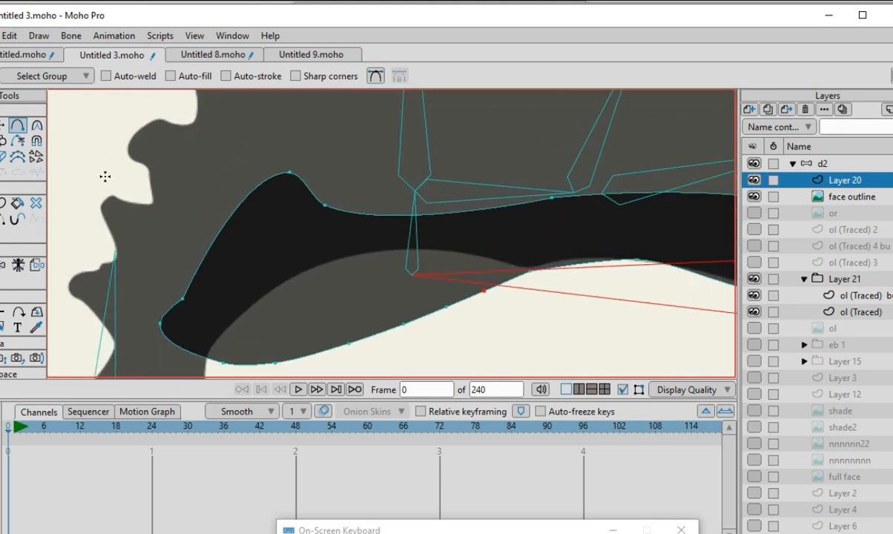
Step: Move the first added lower-edge points up onto the hairline's arch left of the middle dip
left_click(3, 126)
scroll(512, 299, "up", 2)
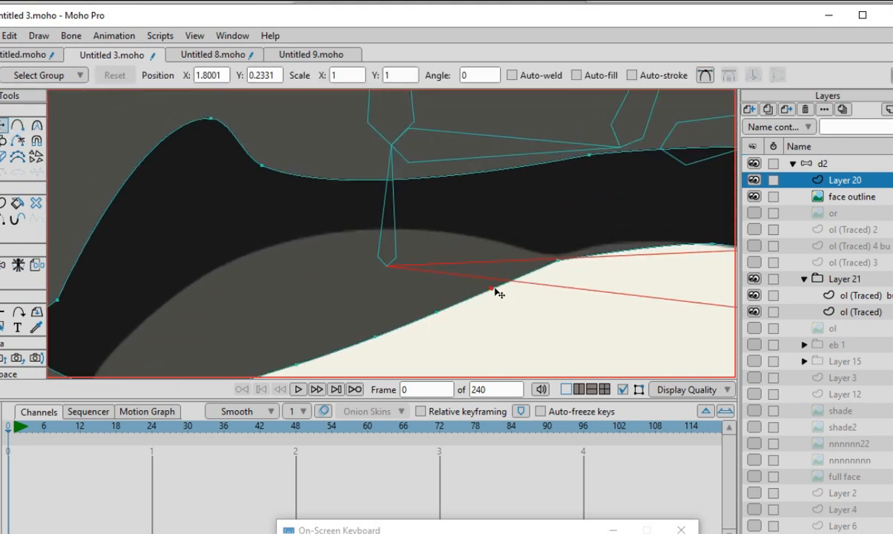
left_click_drag(491, 292, 267, 262)
left_click_drag(398, 246, 514, 248)
left_click_drag(258, 240, 418, 229)
Step: Fit the remaining added points to the hairline's left curve, ending with the lowest one at about X 1.24, Y 0.10
scroll(414, 270, "down", 3)
scroll(334, 326, "up", 2)
left_click_drag(398, 309, 346, 220)
left_click_drag(328, 335, 180, 312)
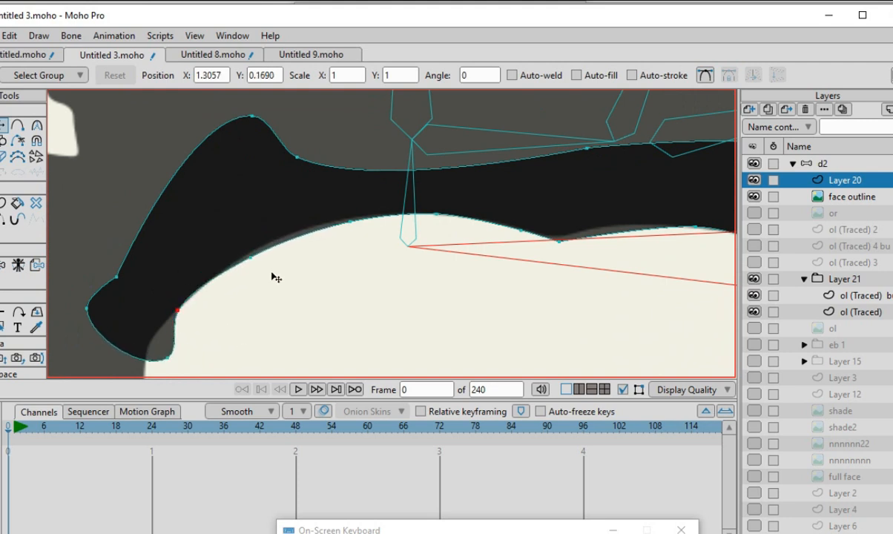
left_click_drag(248, 257, 280, 235)
left_click_drag(173, 356, 135, 353)
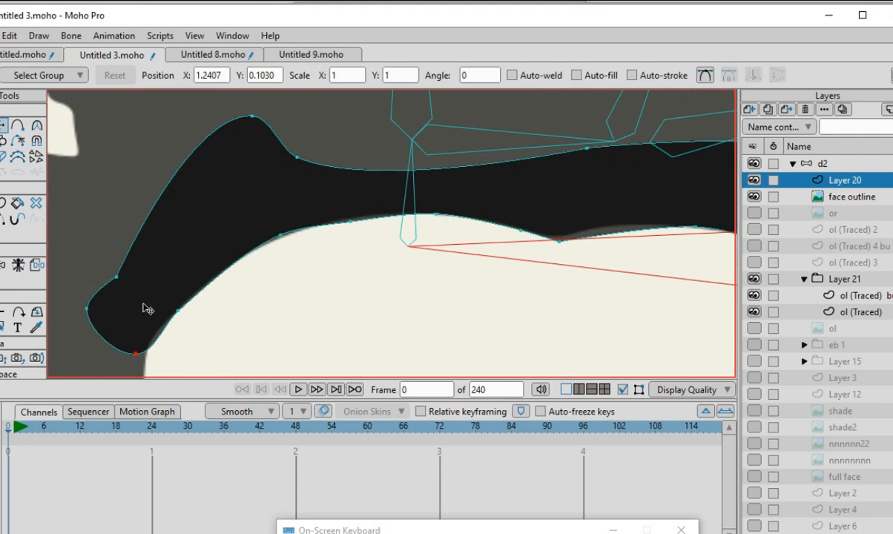
Step: Add a point on the shape's lower edge, halfway between the hairline's right arch and the dip beside it
scroll(425, 251, "down", 9)
scroll(462, 258, "up", 7)
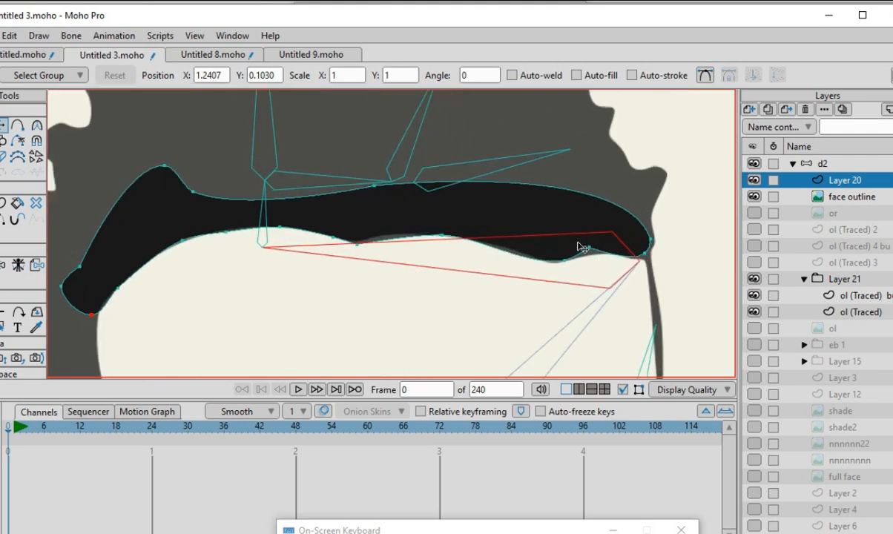
scroll(577, 274, "up", 3)
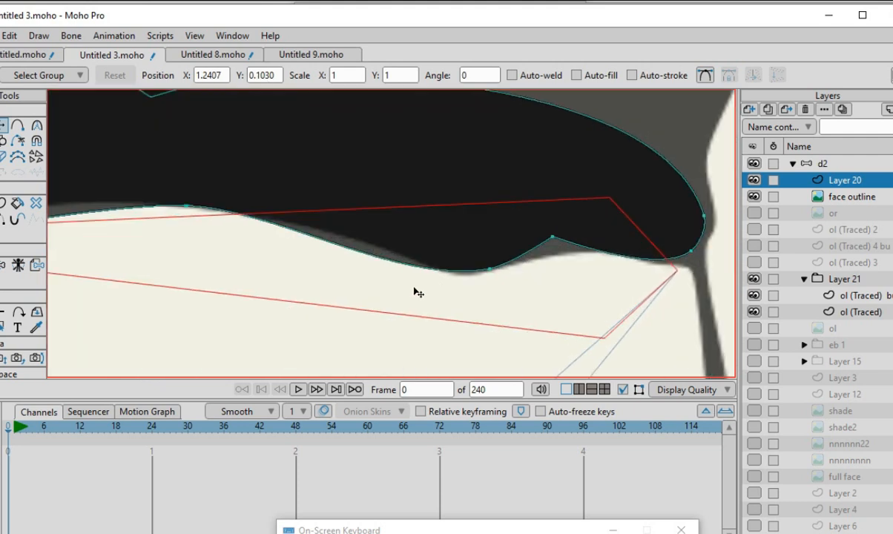
scroll(377, 281, "down", 2)
scroll(318, 236, "up", 2)
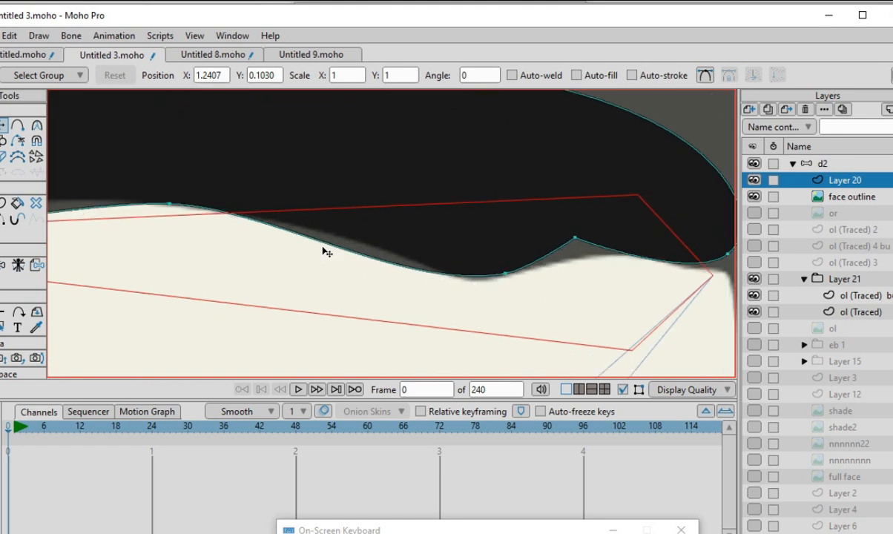
left_click(18, 126)
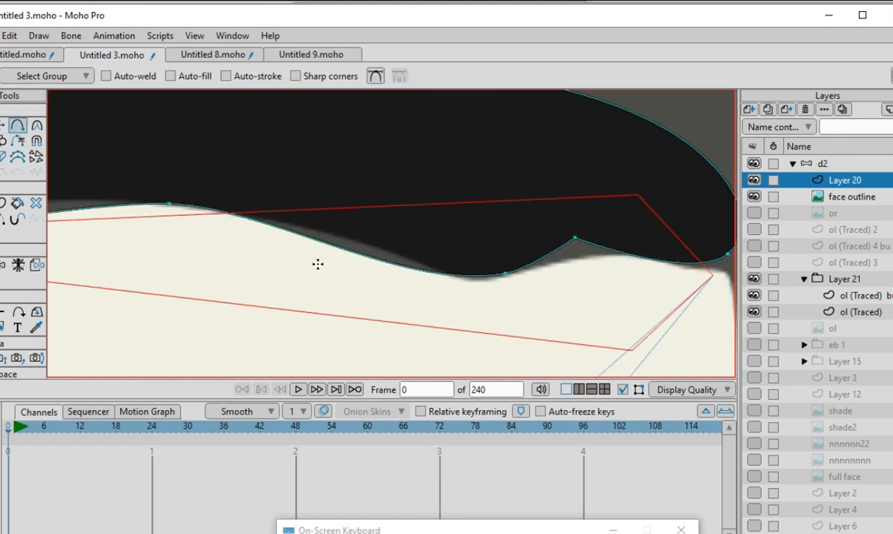
left_click(330, 245)
left_click_drag(330, 221, 323, 224)
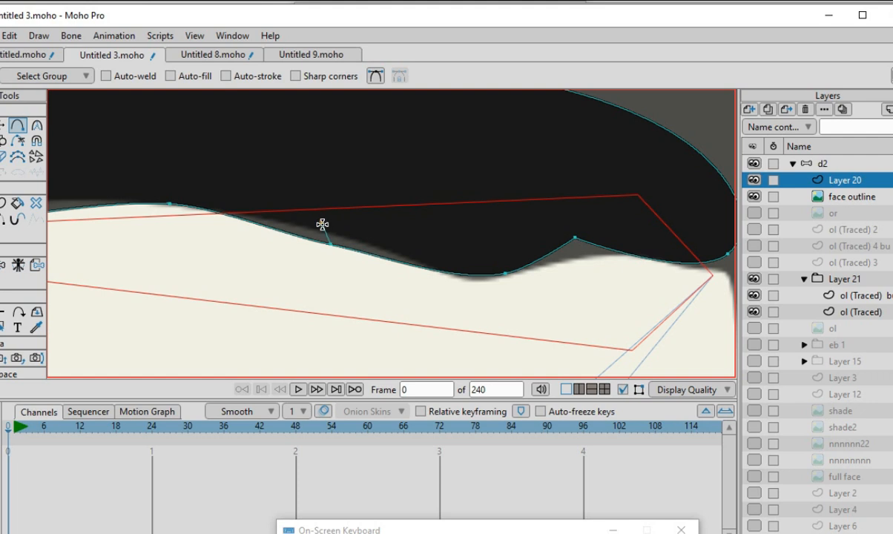
left_click(8, 35)
left_click(13, 49)
Step: Move the new point up onto the hairline and place the right dip's point at about X 2.38, Y 0.22
key("t")
left_click_drag(335, 248, 320, 225)
mouse_move(506, 274)
left_mouse_down()
mouse_move(486, 277)
mouse_move(550, 259)
mouse_move(511, 264)
left_mouse_up()
Step: Move the shape's lower right-temple point to about X 2.60, Y 0.24 and add a point between it and the nearby peak
scroll(486, 276, "down", 3)
scroll(629, 248, "up", 2)
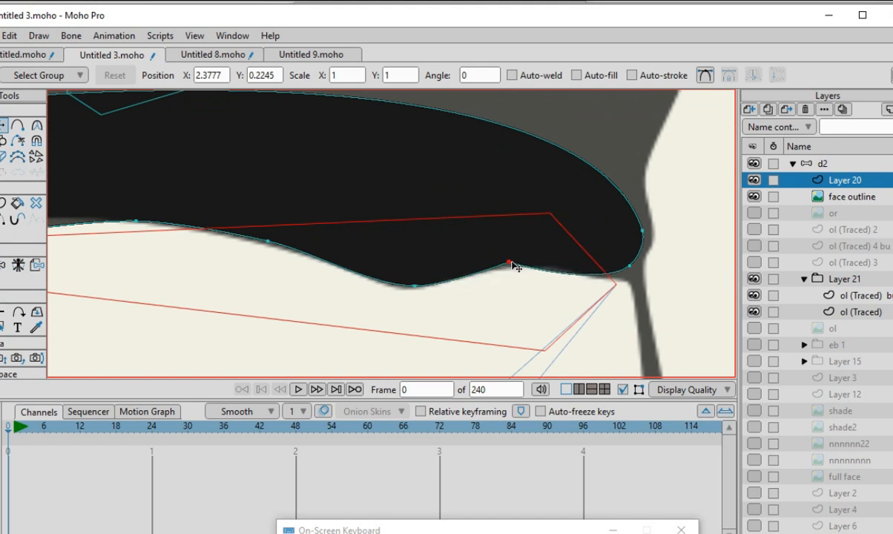
mouse_move(629, 266)
left_mouse_down()
mouse_move(641, 290)
mouse_move(628, 269)
mouse_move(636, 275)
left_mouse_up()
left_click(637, 276)
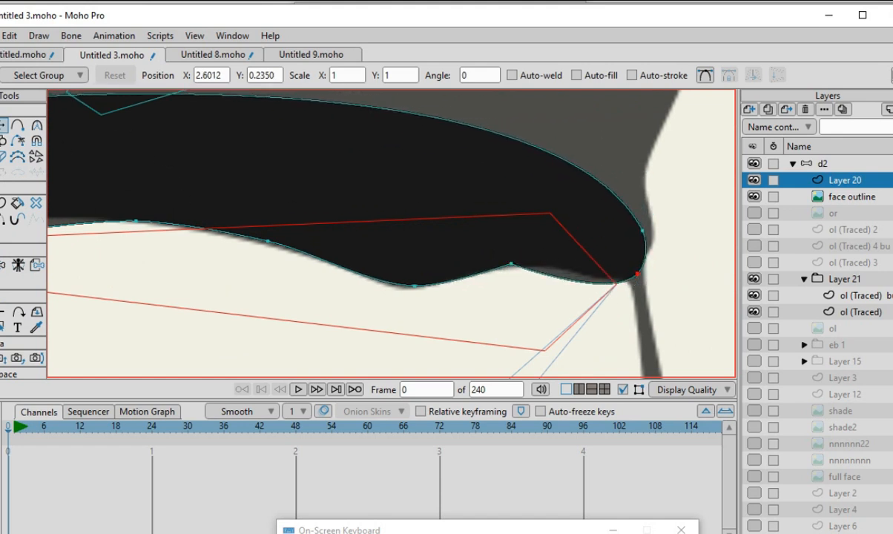
left_click(18, 125)
left_click(578, 281)
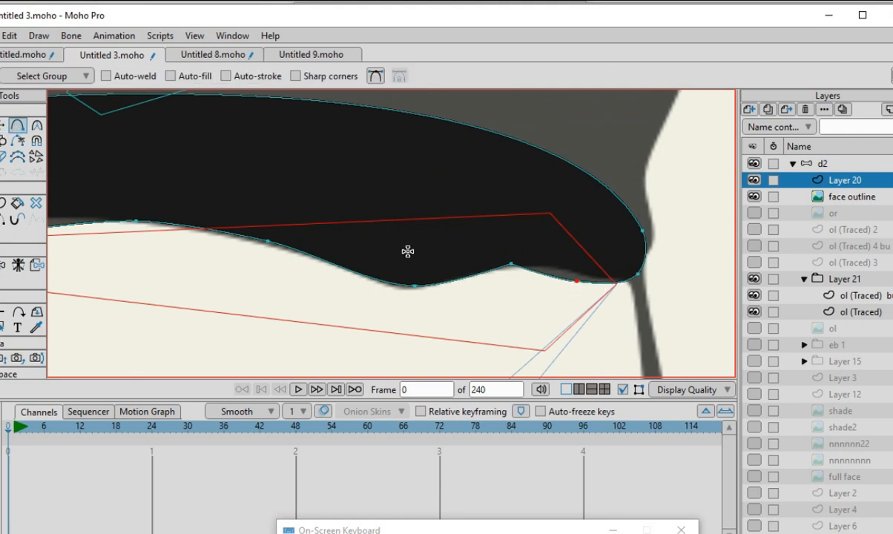
Step: Select the three points at the shape's right-temple end and convert them to sharp corners with Peak
scroll(629, 243, "up", 2)
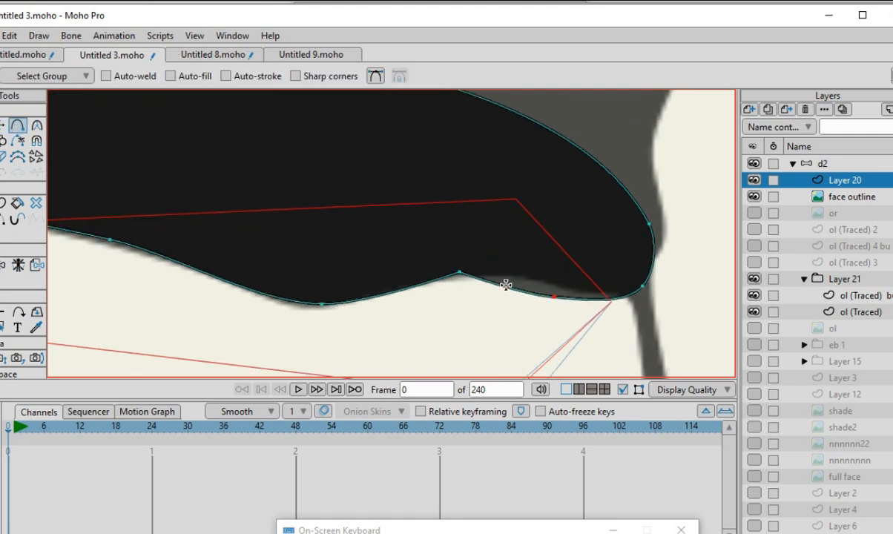
key("g")
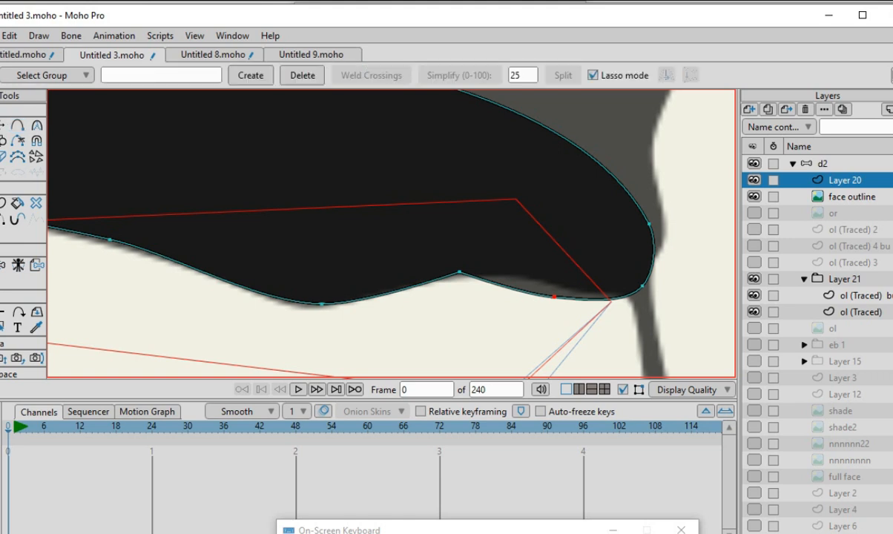
mouse_move(664, 241)
left_mouse_down()
mouse_move(648, 194)
mouse_move(571, 360)
mouse_move(690, 221)
mouse_move(652, 178)
left_mouse_up()
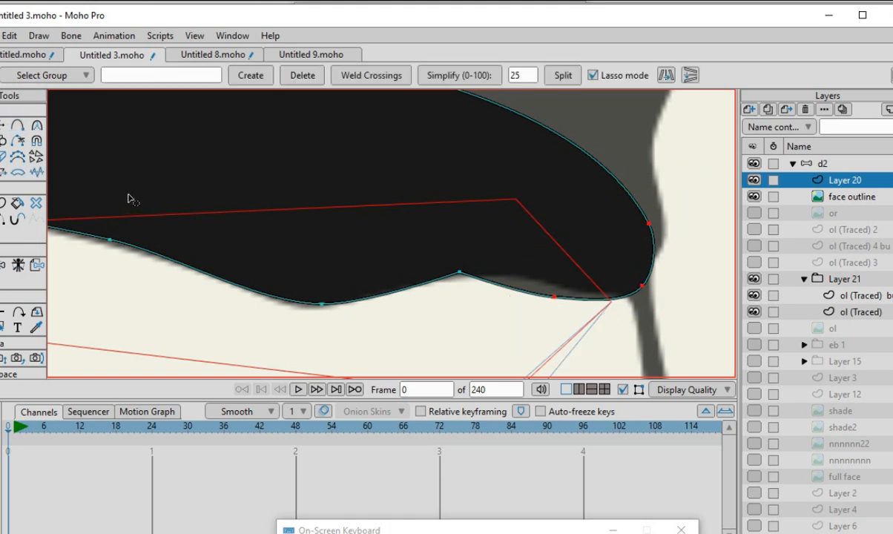
left_click(39, 35)
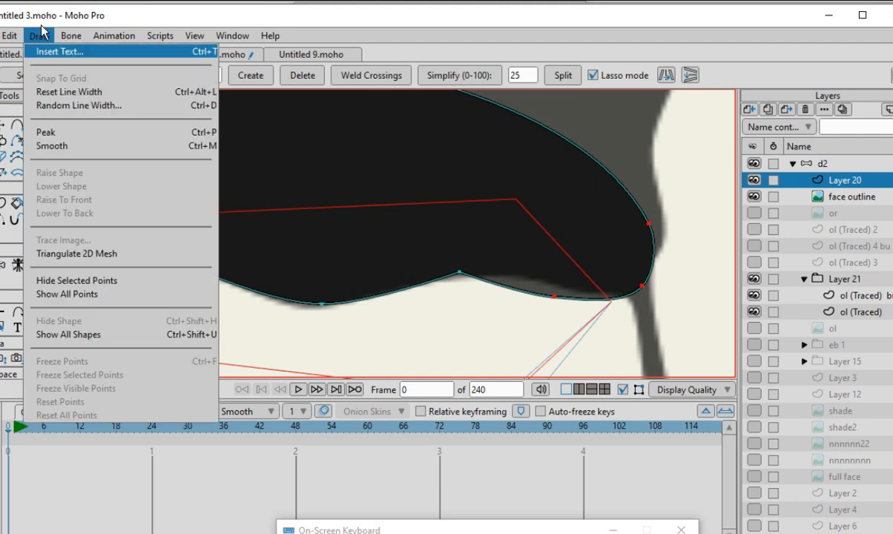
left_click(67, 132)
Step: Fit the three peaked points to the hair, with the upper corner at about X 2.61, Y 0.30 and the lower corner at X 2.61, Y 0.23
scroll(439, 255, "down", 3)
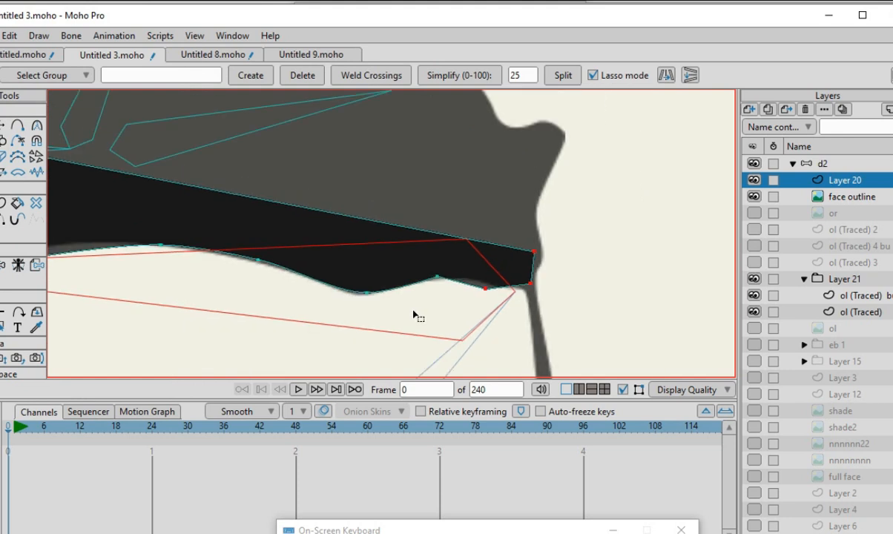
scroll(463, 307, "up", 3)
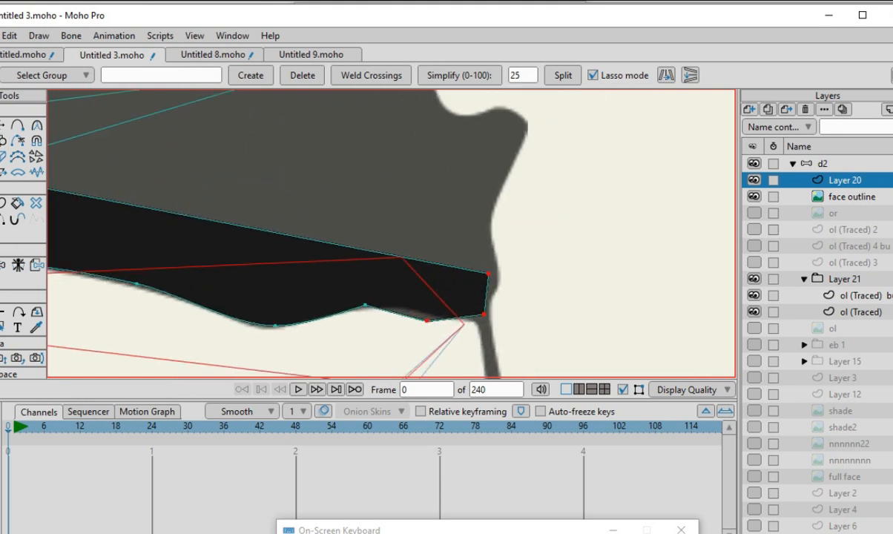
left_click(6, 126)
scroll(456, 304, "up", 3)
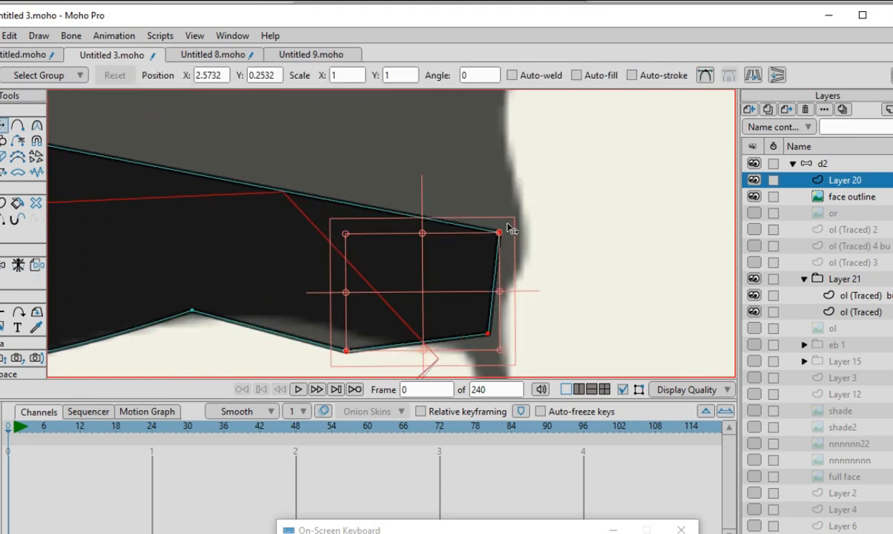
left_click_drag(498, 232, 502, 178)
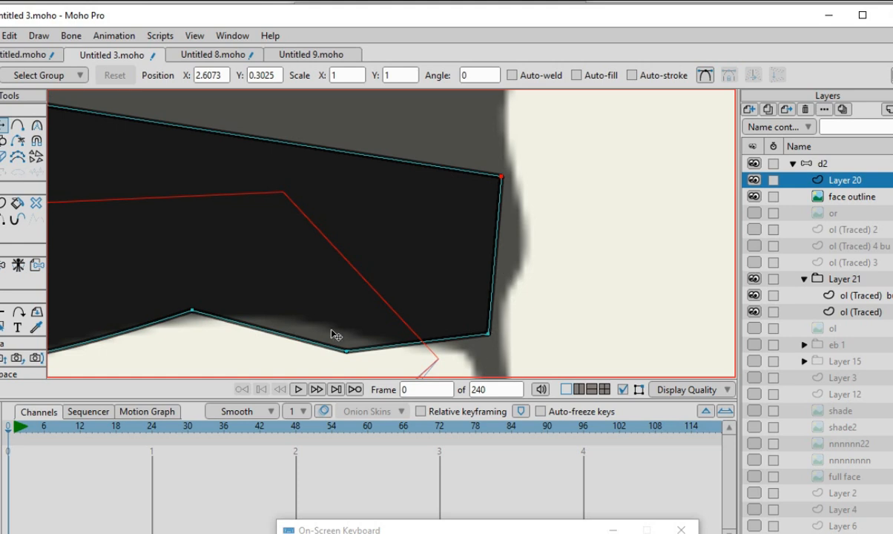
left_click_drag(341, 360, 361, 338)
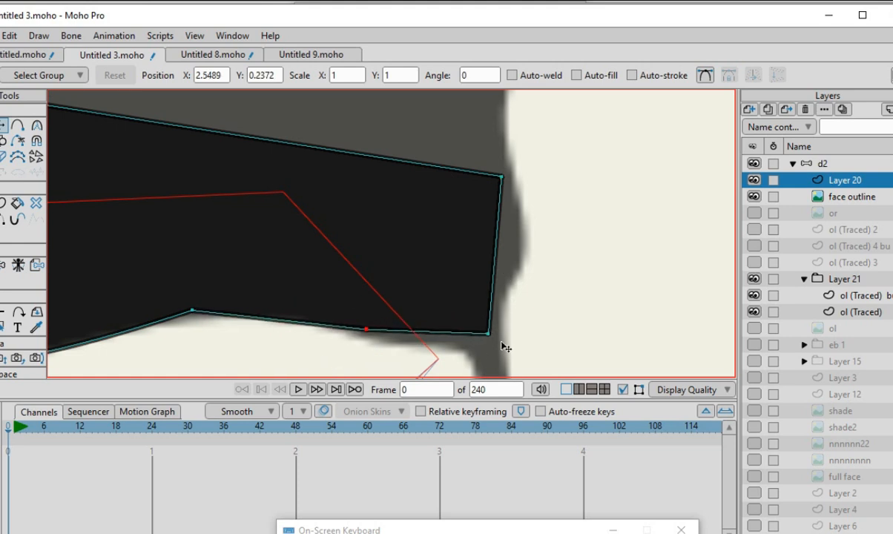
left_click_drag(487, 331, 496, 352)
Step: Set Layer 20's opacity to 99% in its layer settings
scroll(516, 255, "down", 9)
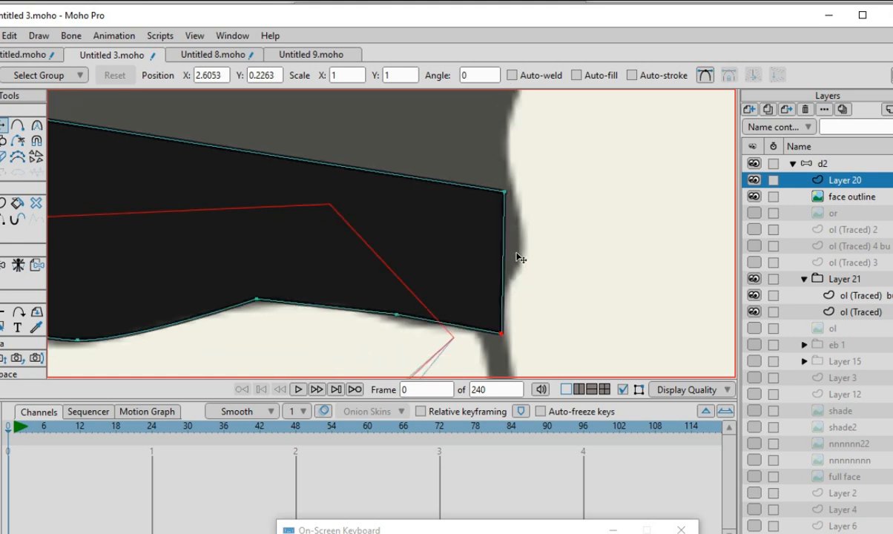
scroll(490, 304, "down", 4)
scroll(443, 243, "up", 4)
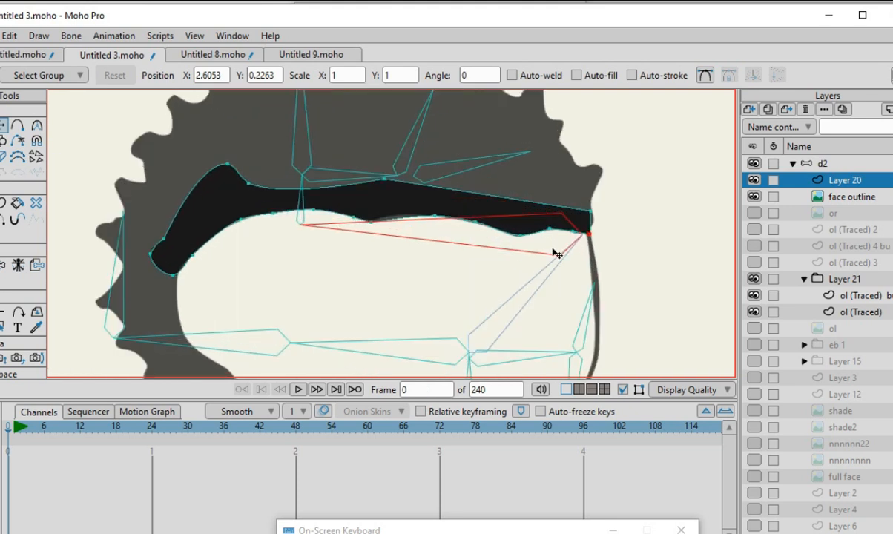
scroll(535, 237, "down", 4)
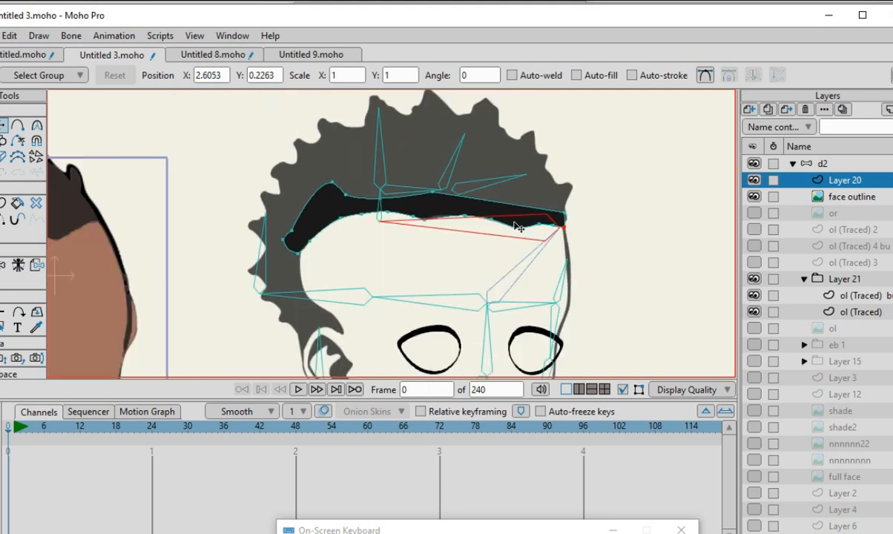
double_click(826, 187)
left_click(550, 194)
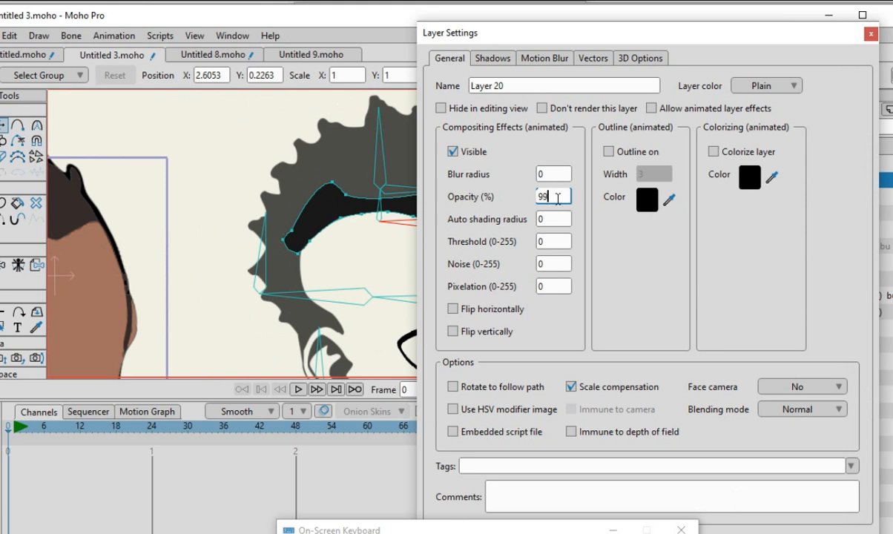
key("Return")
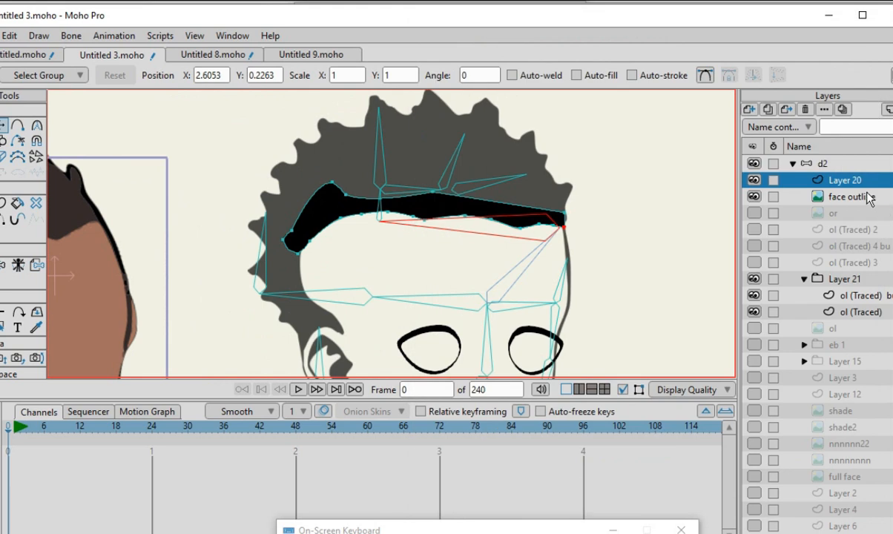
Step: Set the face outline layer's opacity to 98% in its layer settings
double_click(870, 198)
double_click(551, 197)
type("72")
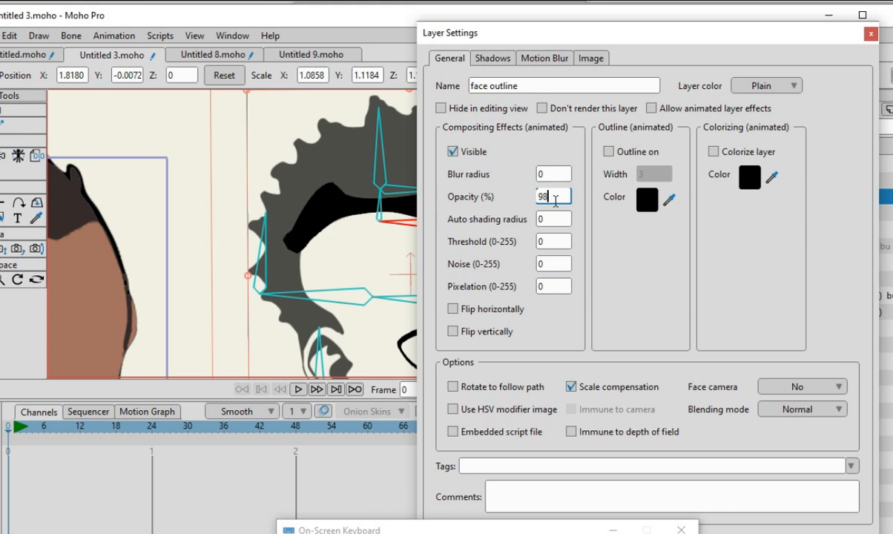
scroll(560, 194, "down", 2)
key("Return")
Step: Duplicate Layer 20 and hide the original layer
scroll(479, 213, "down", 5)
scroll(481, 285, "up", 4)
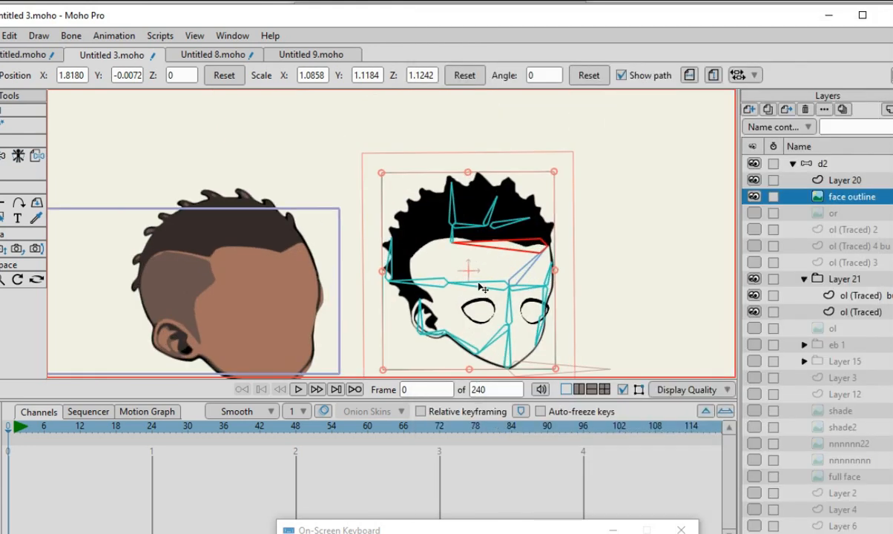
scroll(458, 258, "up", 3)
scroll(568, 242, "down", 1)
scroll(583, 217, "up", 1)
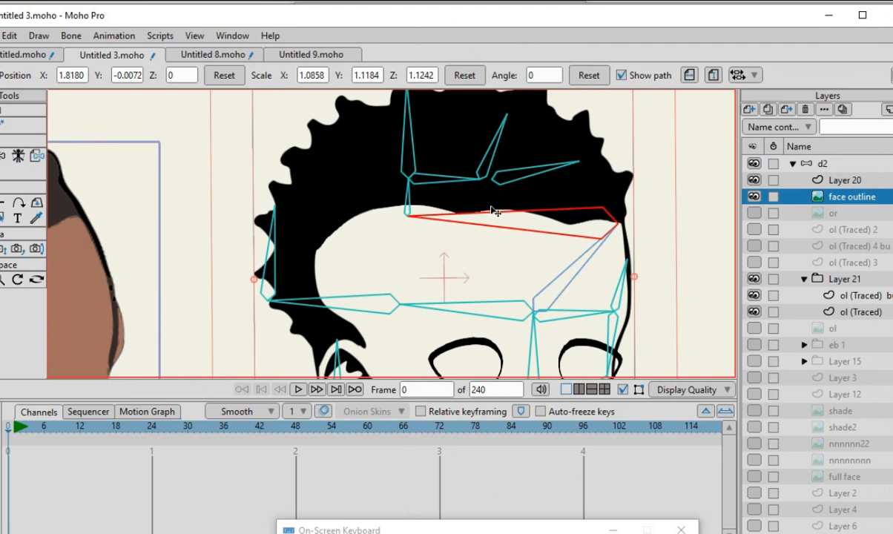
left_click(836, 182)
scroll(499, 220, "down", 2)
scroll(586, 202, "up", 2)
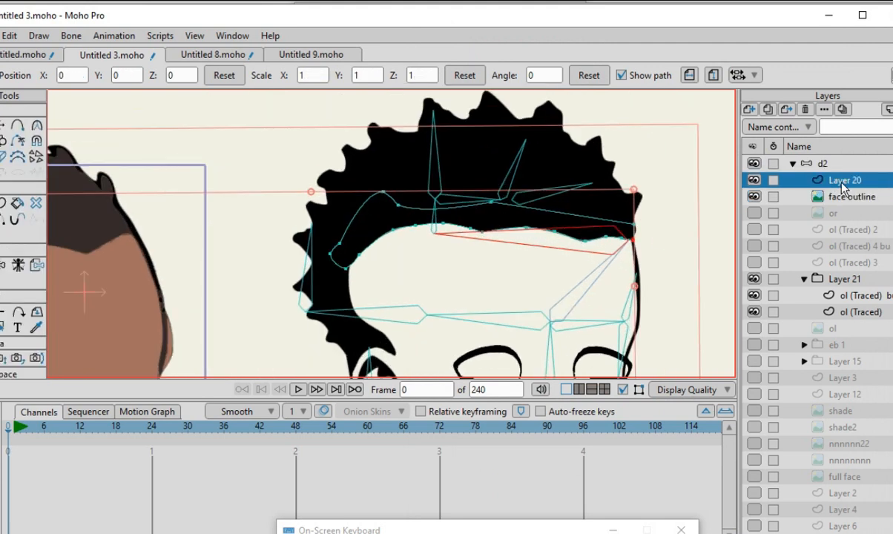
left_click(768, 111)
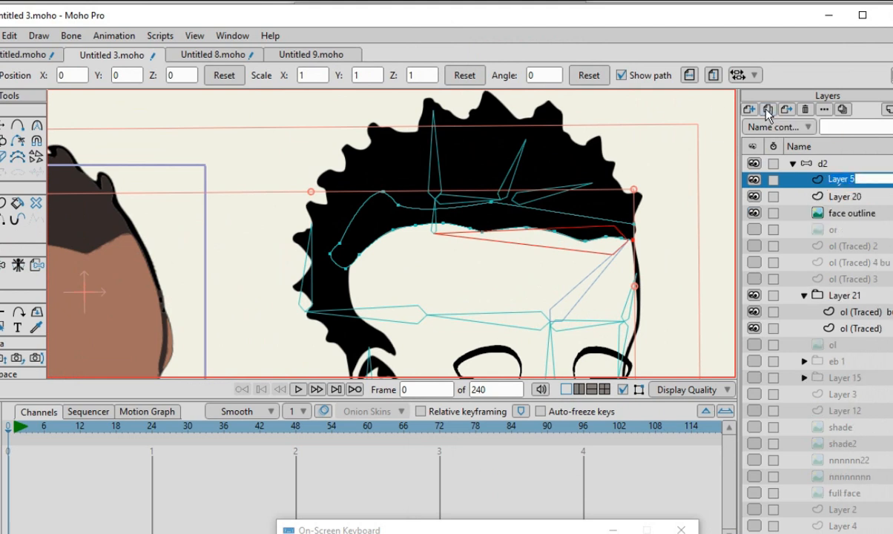
left_click(754, 196)
Step: Scrub the timeline up to frame 72 to check the duplicated hairline shape against the turning head
scroll(510, 240, "down", 3)
scroll(513, 248, "up", 2)
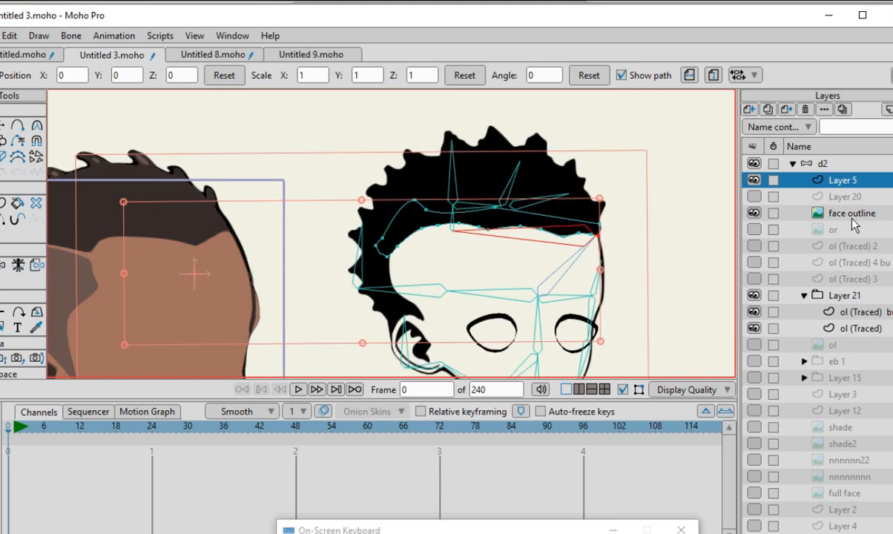
scroll(379, 229, "down", 3)
scroll(545, 238, "up", 2)
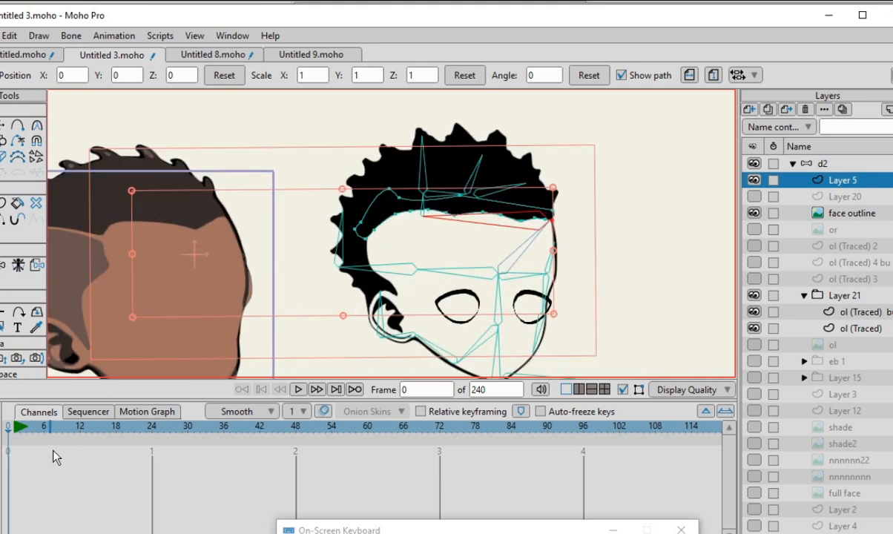
mouse_move(40, 430)
left_mouse_down()
mouse_move(205, 440)
mouse_move(393, 504)
mouse_move(485, 450)
mouse_move(185, 440)
mouse_move(16, 454)
mouse_move(454, 486)
mouse_move(582, 466)
mouse_move(6, 481)
mouse_move(439, 494)
left_mouse_up()
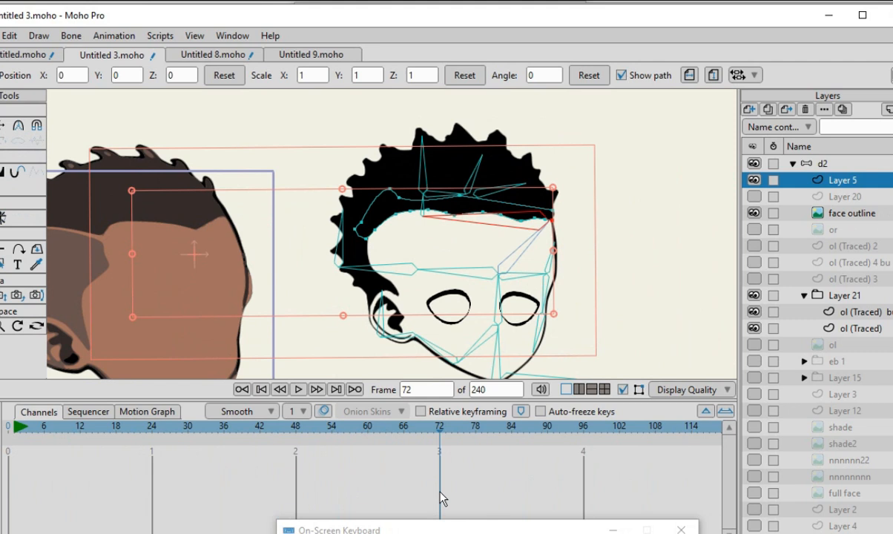
scroll(465, 201, "up", 5)
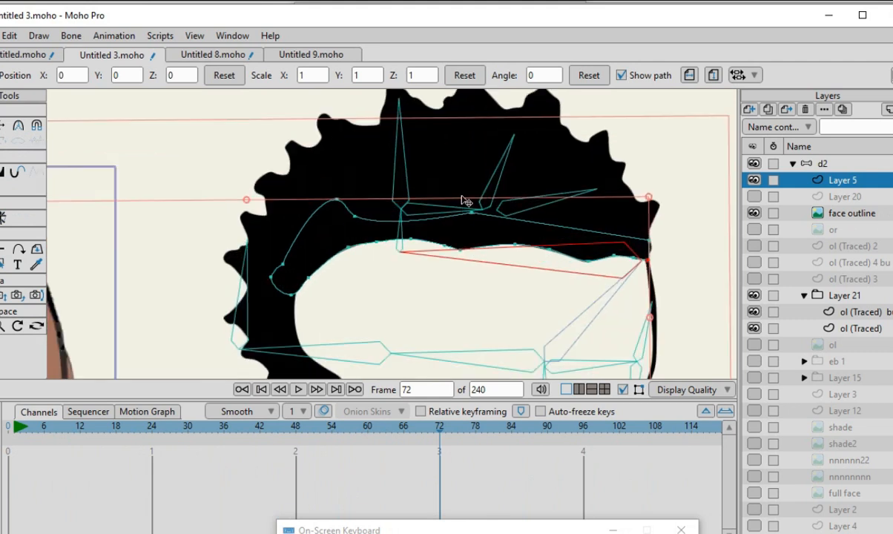
scroll(581, 269, "down", 5)
scroll(589, 239, "up", 3)
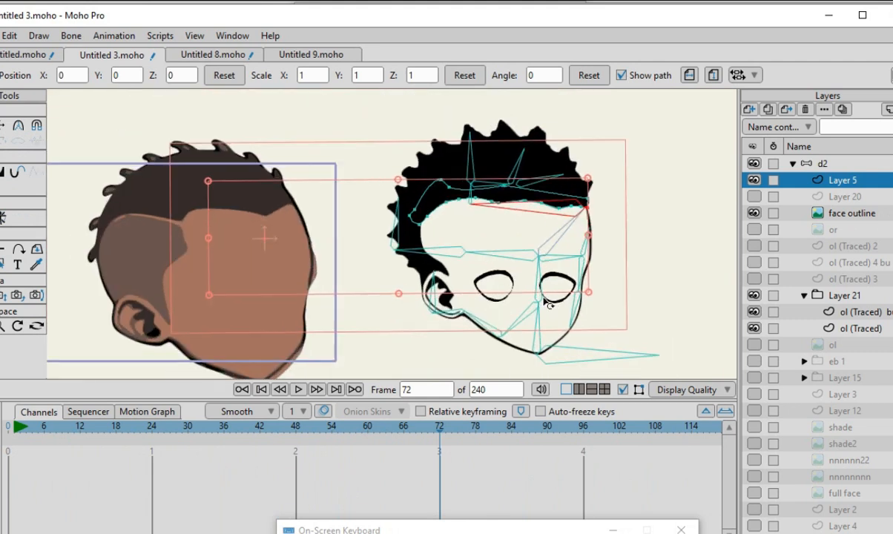
scroll(557, 282, "down", 1)
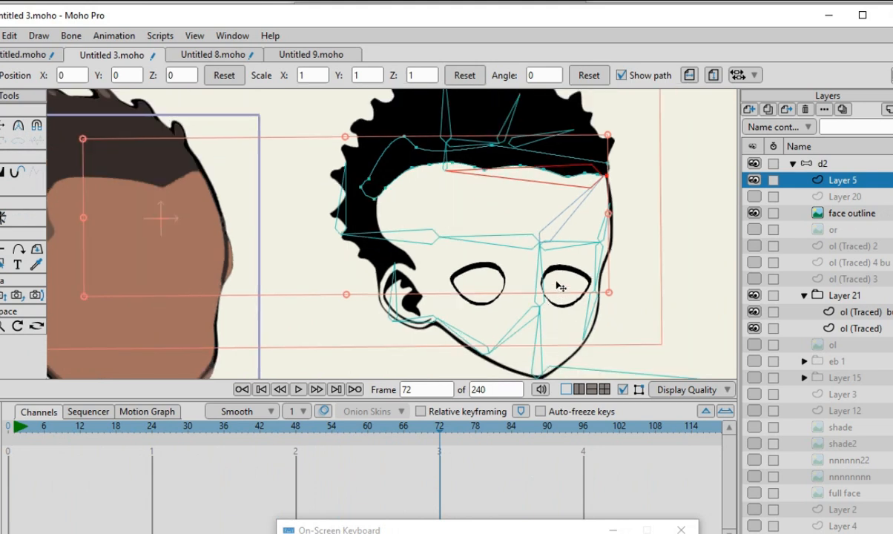
key("space")
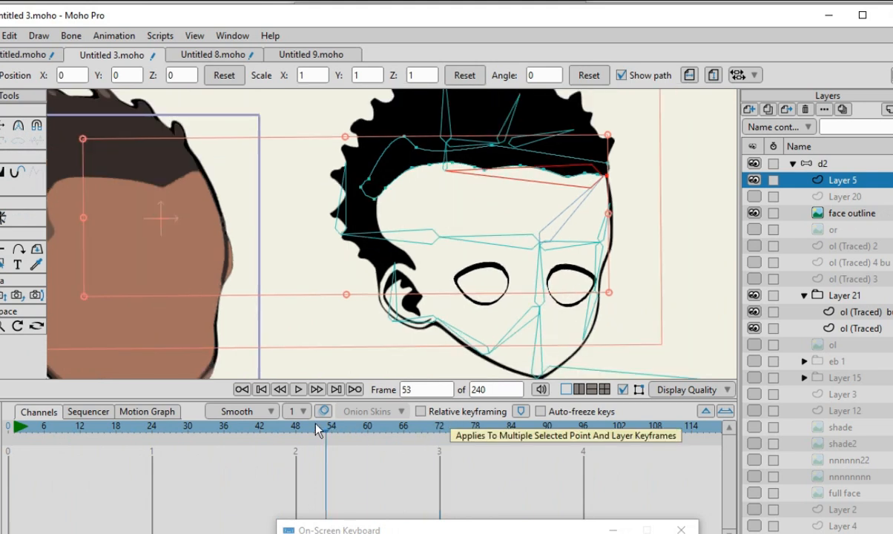
left_click(440, 446)
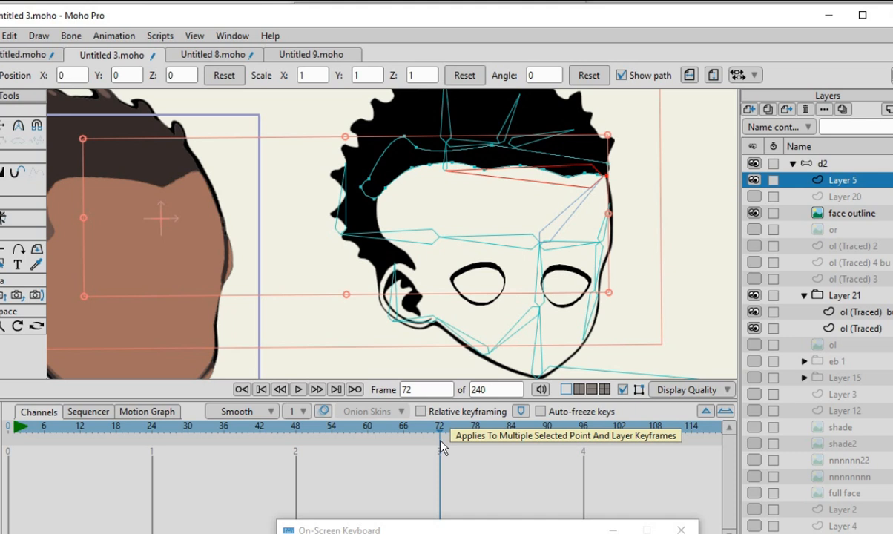
Step: Examine the duplicated hairline shape against the head outline at frame 72
scroll(534, 261, "down", 2)
scroll(534, 261, "up", 2)
scroll(534, 261, "down", 2)
scroll(545, 241, "up", 2)
scroll(247, 215, "up", 2)
scroll(428, 253, "down", 2)
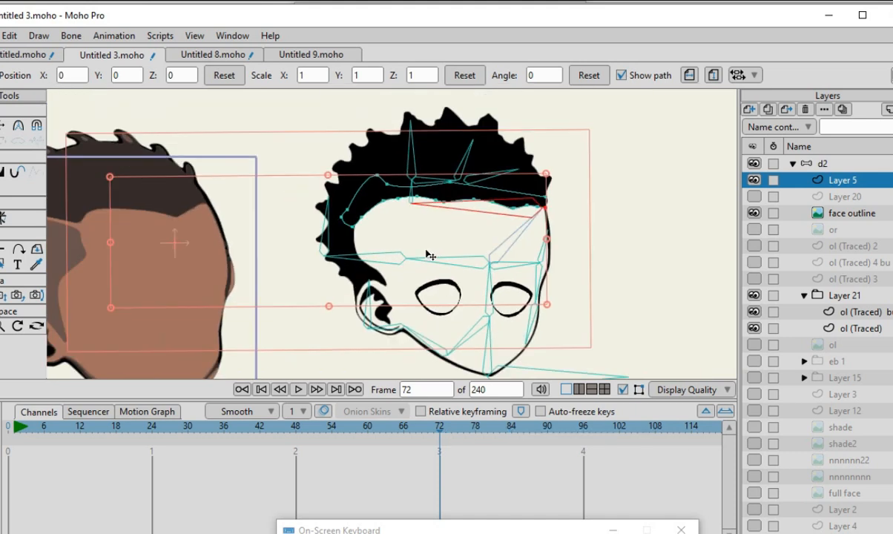
scroll(469, 207, "up", 2)
scroll(512, 241, "up", 1)
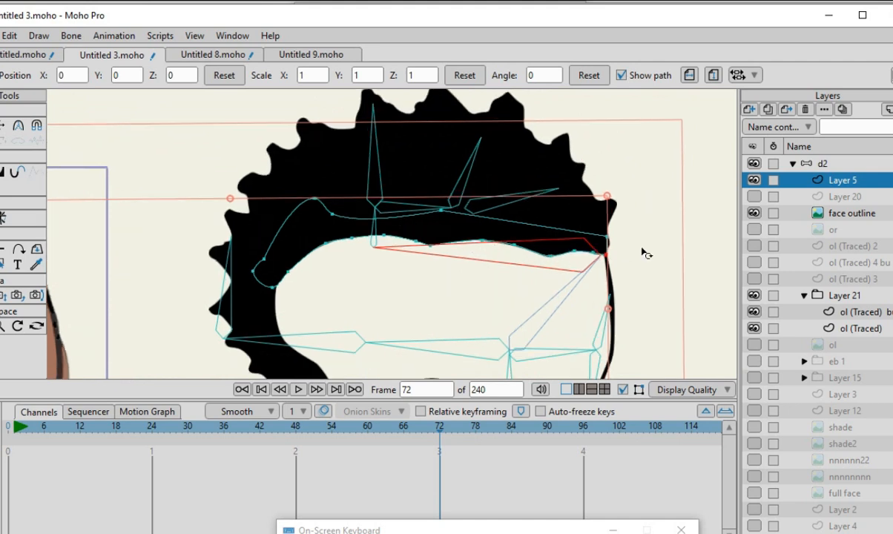
scroll(501, 250, "down", 2)
scroll(412, 259, "up", 1)
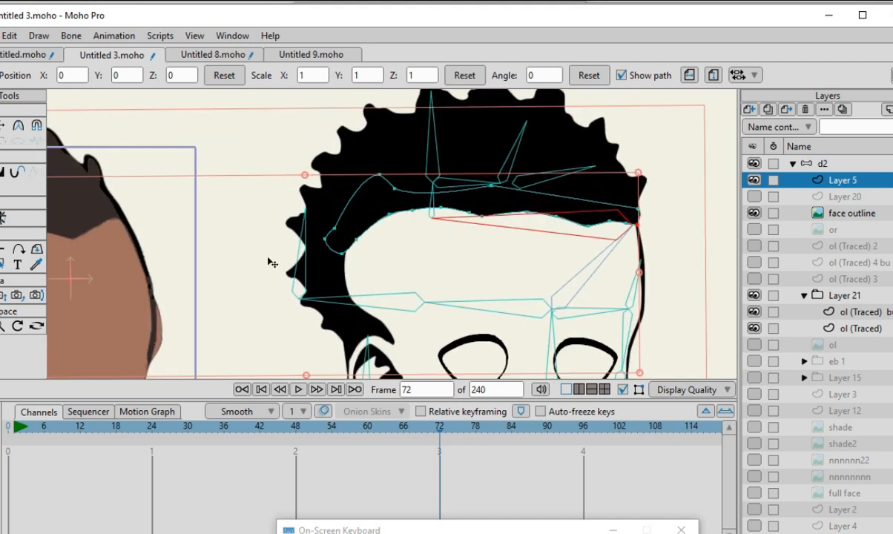
scroll(311, 299, "down", 2)
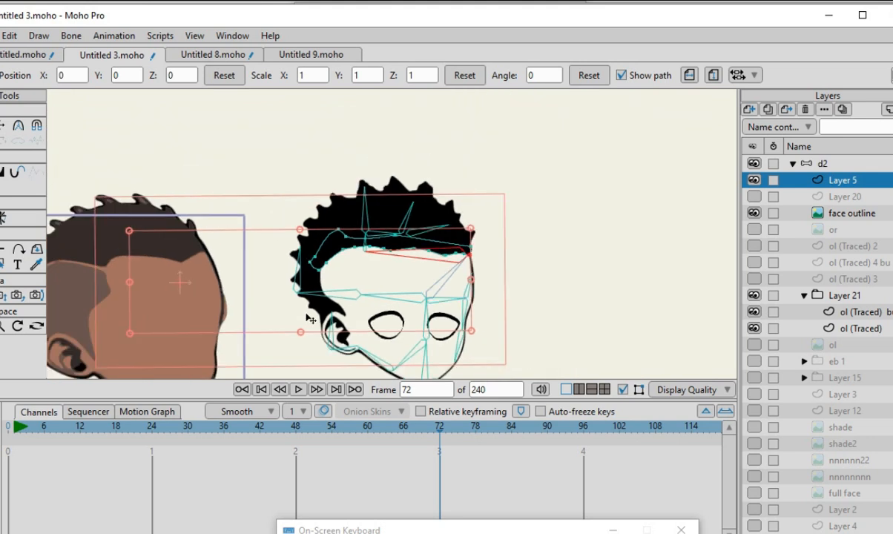
scroll(294, 301, "up", 1)
Step: On bone layer d2 at frame 72, rotate the back-of-head hair bone slightly and shorten the horizontal bone leading to it to about 0.63 scale
left_click(839, 164)
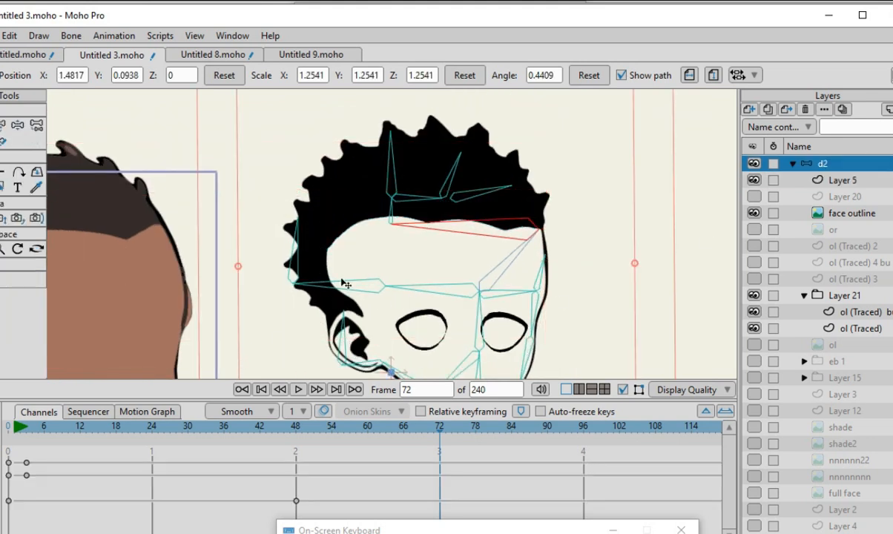
scroll(343, 284, "down", 1)
scroll(313, 293, "up", 1)
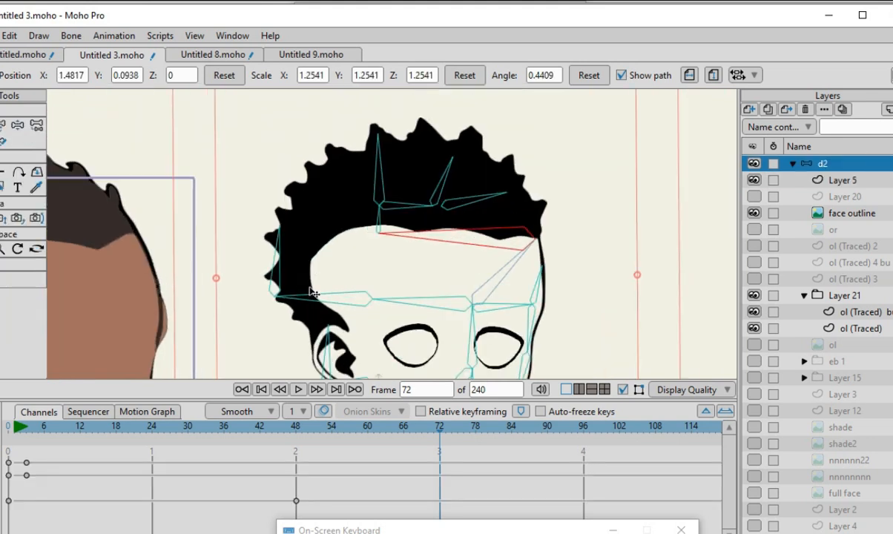
left_click(6, 127)
scroll(222, 245, "down", 1)
scroll(245, 285, "up", 1)
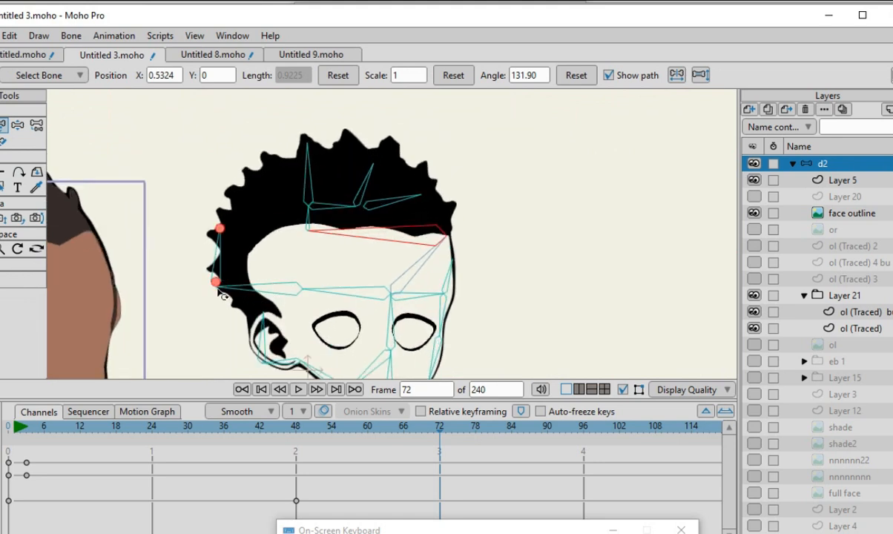
left_click_drag(220, 294, 227, 292)
left_click(228, 293)
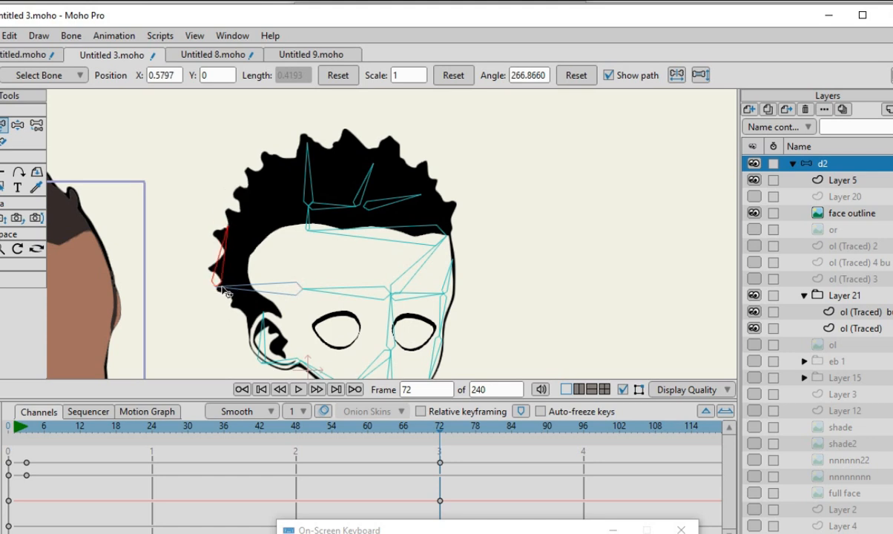
left_click_drag(226, 291, 230, 318)
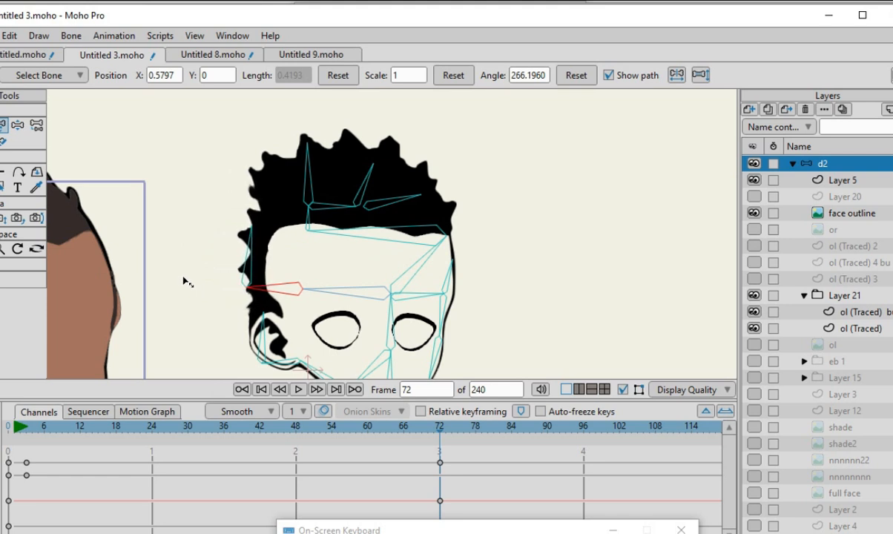
Step: Tilt the three upper hair bones toward the back of the head at frame 72, rotating the front one to about 38.7 degrees
left_click(312, 228)
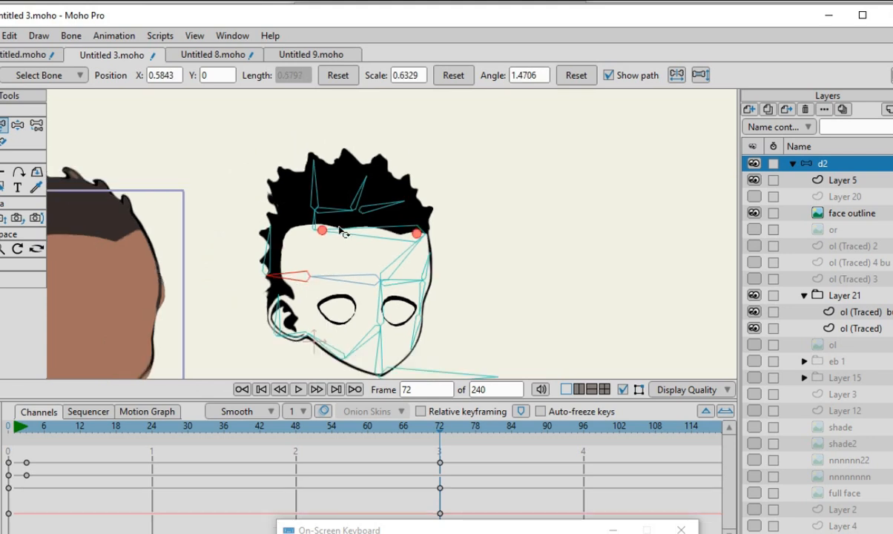
left_click(398, 205)
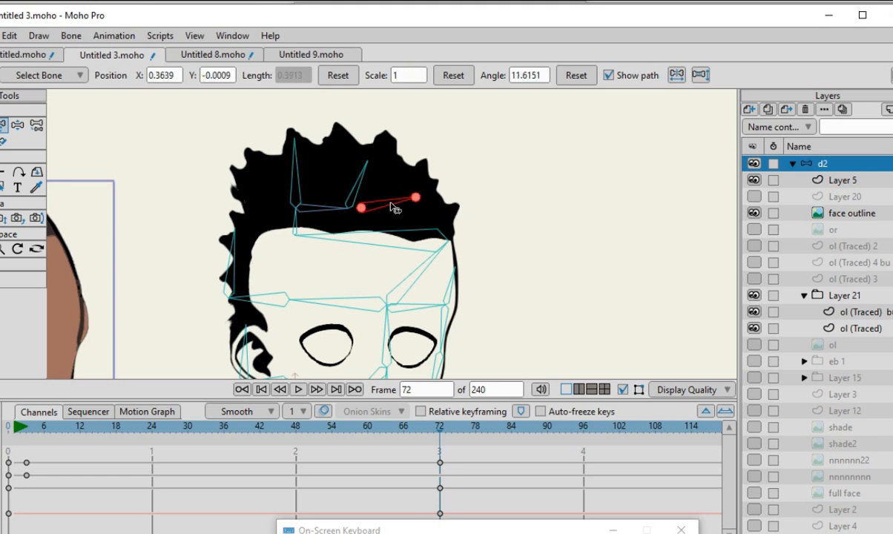
left_click_drag(300, 169, 272, 175)
left_click_drag(354, 175, 334, 179)
left_click_drag(400, 201, 381, 195)
scroll(380, 196, "down", 3)
scroll(321, 302, "up", 6)
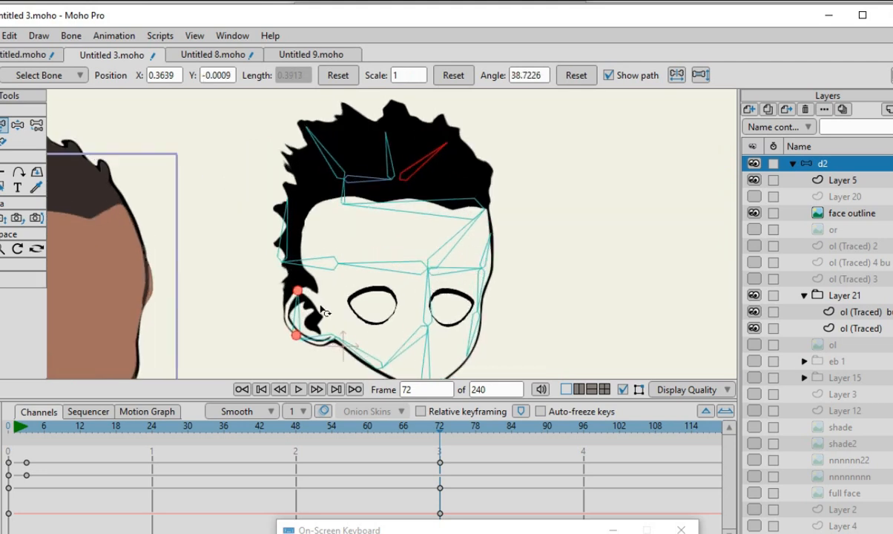
scroll(388, 305, "down", 6)
left_click(323, 412)
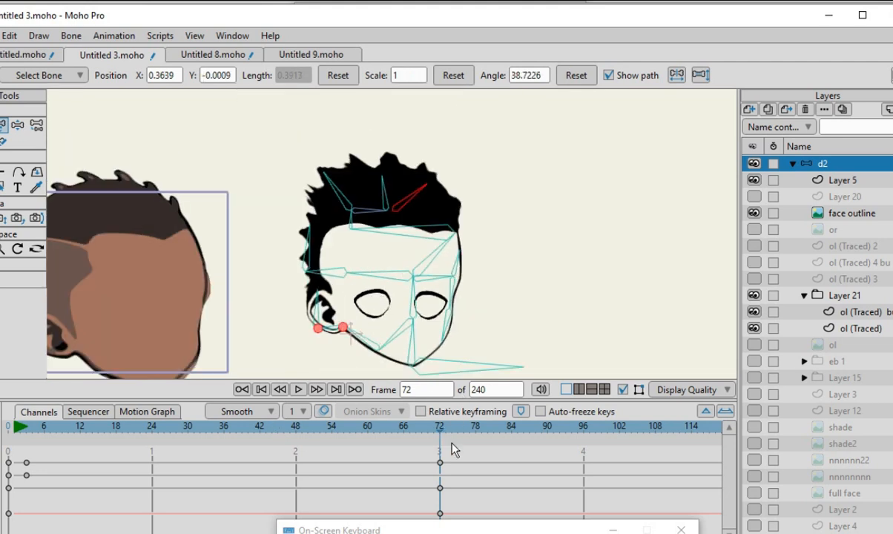
Step: Scrub the timeline between frames 0 and 72 to check the reposed hair and ear area during the head turn
left_click_drag(454, 448, 8, 449)
left_click_drag(95, 460, 399, 483)
scroll(326, 330, "up", 5)
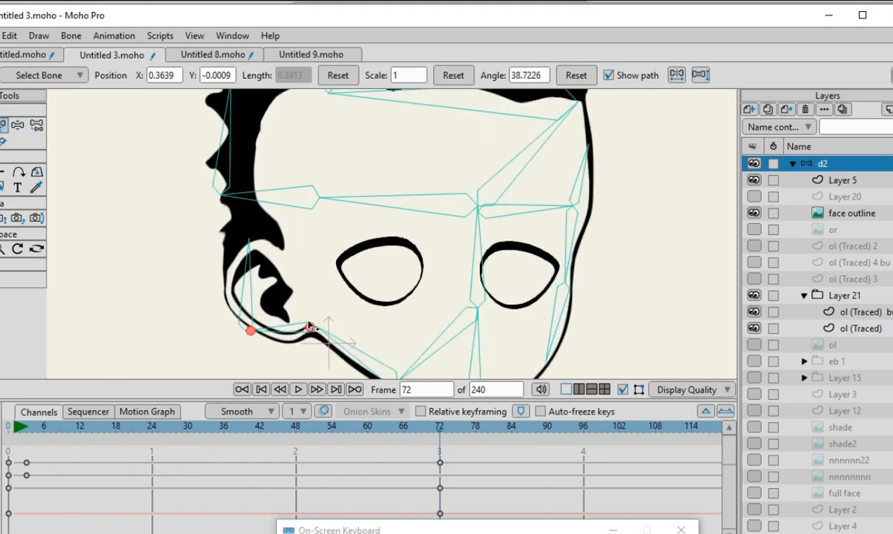
scroll(255, 339, "down", 3)
scroll(273, 263, "up", 1)
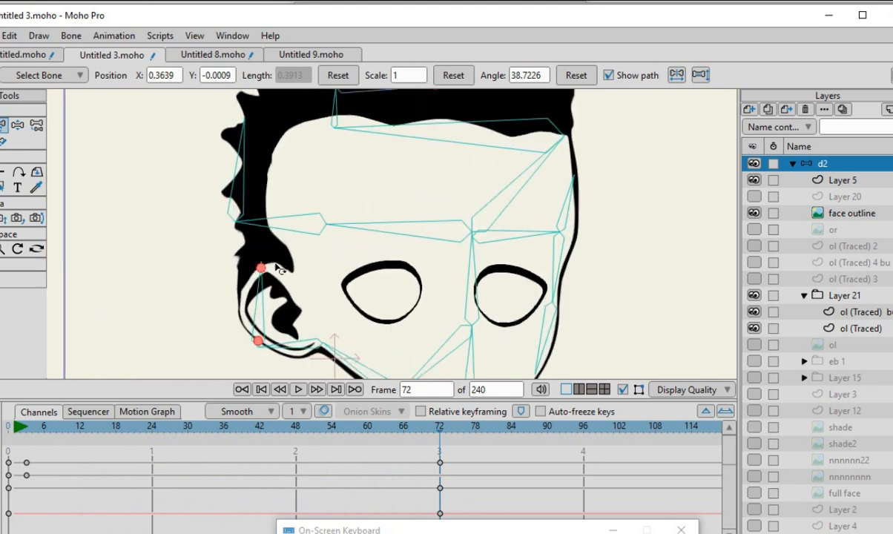
scroll(297, 319, "down", 3)
scroll(296, 319, "up", 4)
scroll(334, 325, "down", 4)
scroll(344, 341, "up", 2)
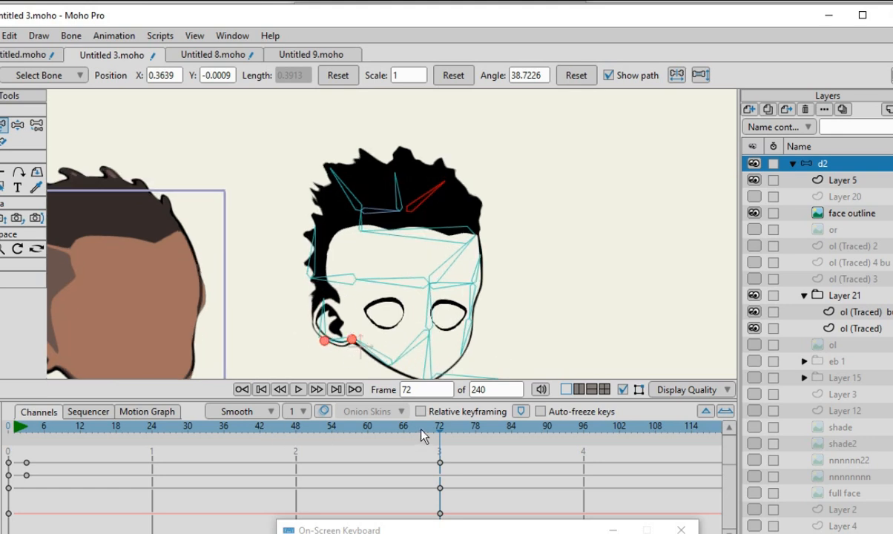
left_click_drag(432, 443, 440, 498)
Step: Rotate the front hair bone further back to about 56.6 degrees at frame 72
scroll(472, 222, "up", 3)
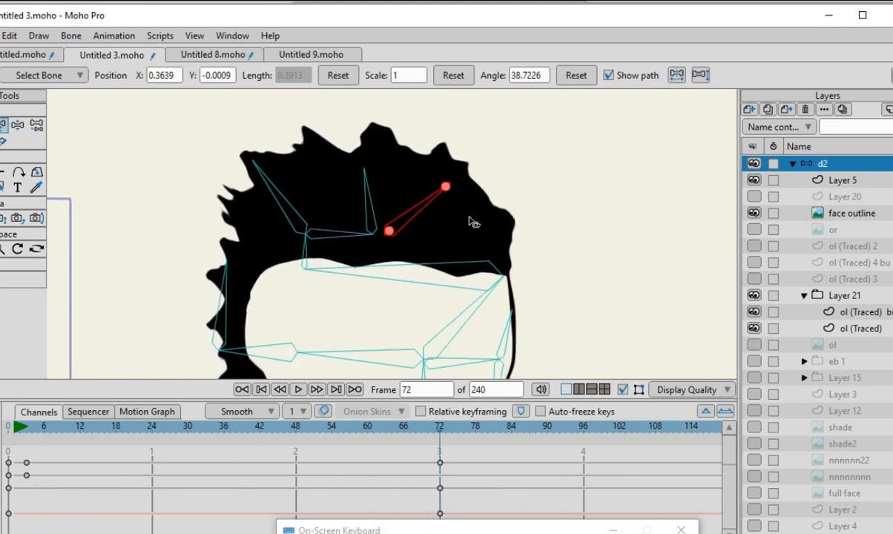
left_click_drag(436, 199, 417, 209)
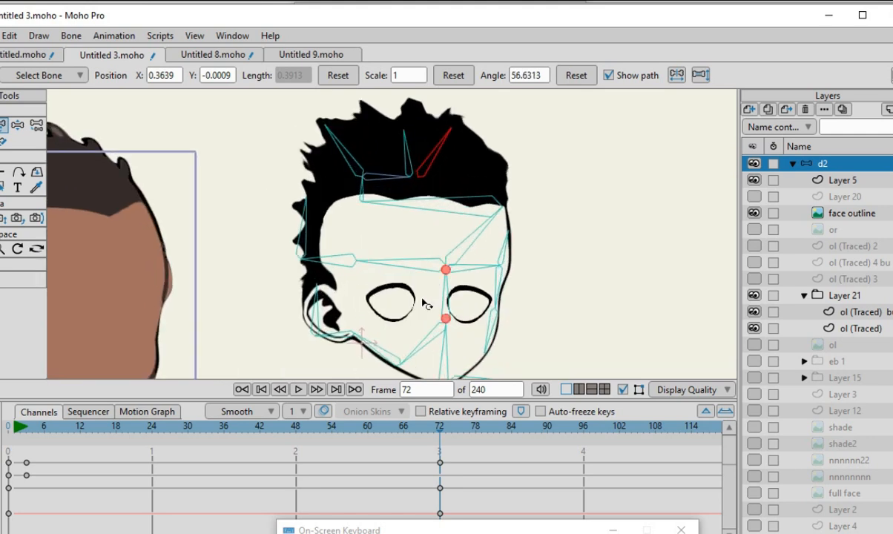
scroll(426, 252, "up", 3)
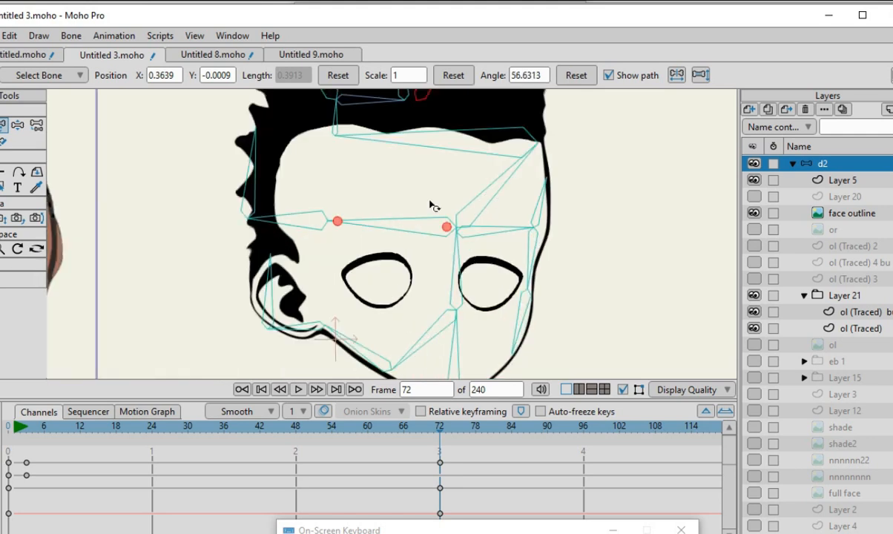
scroll(420, 206, "down", 4)
scroll(419, 256, "up", 4)
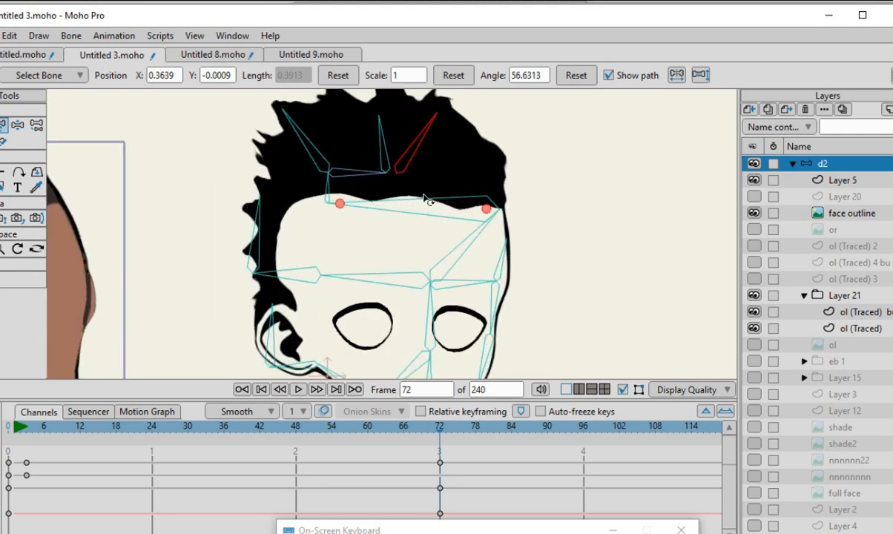
Step: On Layer 5 at frame 72, move the hairline's middle crest point down and toward the back of the head to flatten that wave
left_click(845, 181)
scroll(422, 207, "up", 4)
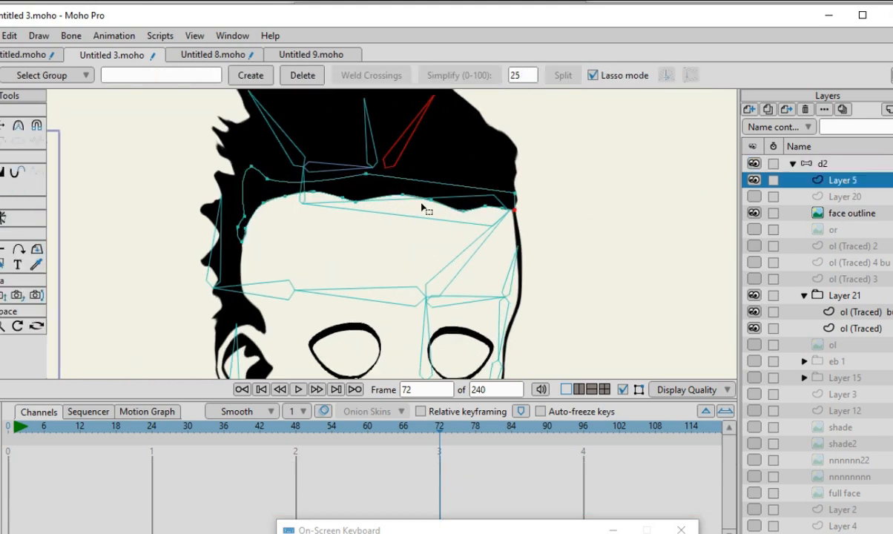
scroll(404, 264, "down", 3)
scroll(407, 229, "up", 2)
scroll(407, 229, "up", 2)
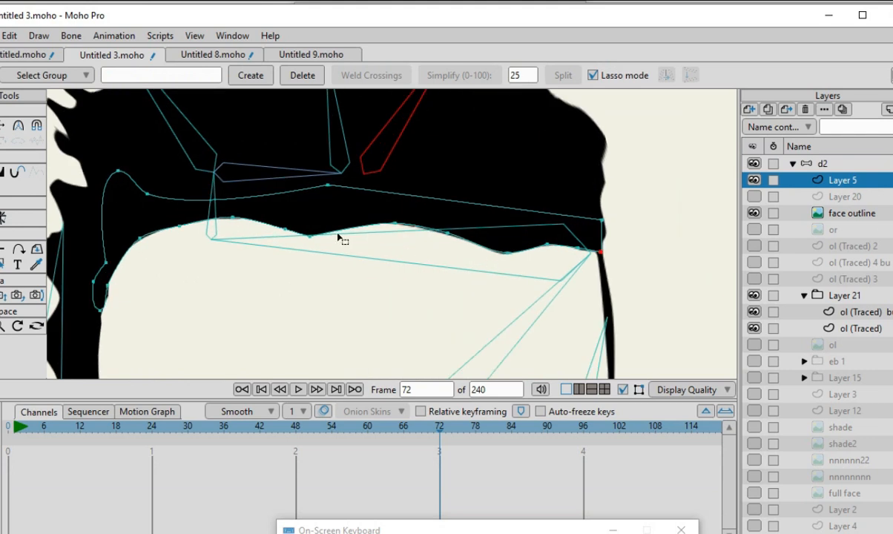
scroll(450, 257, "down", 5)
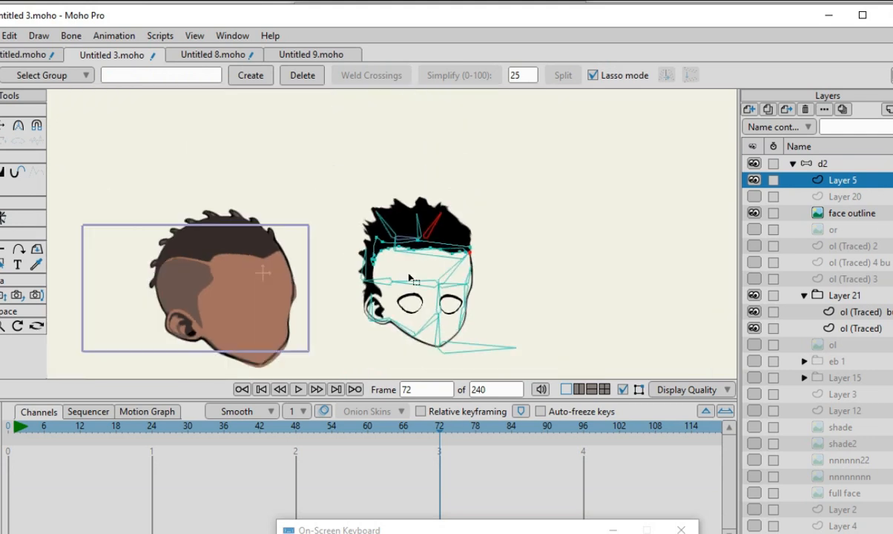
scroll(424, 217, "up", 4)
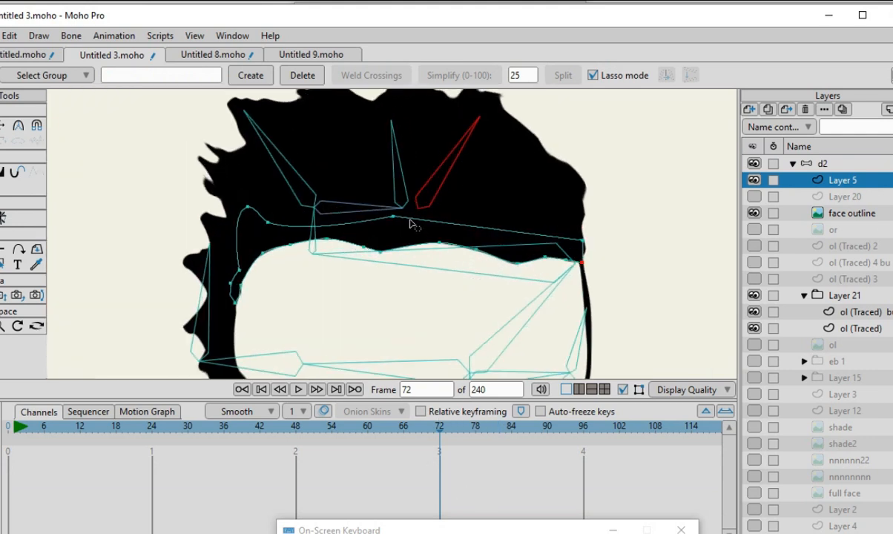
scroll(410, 224, "up", 2)
left_click(3, 125)
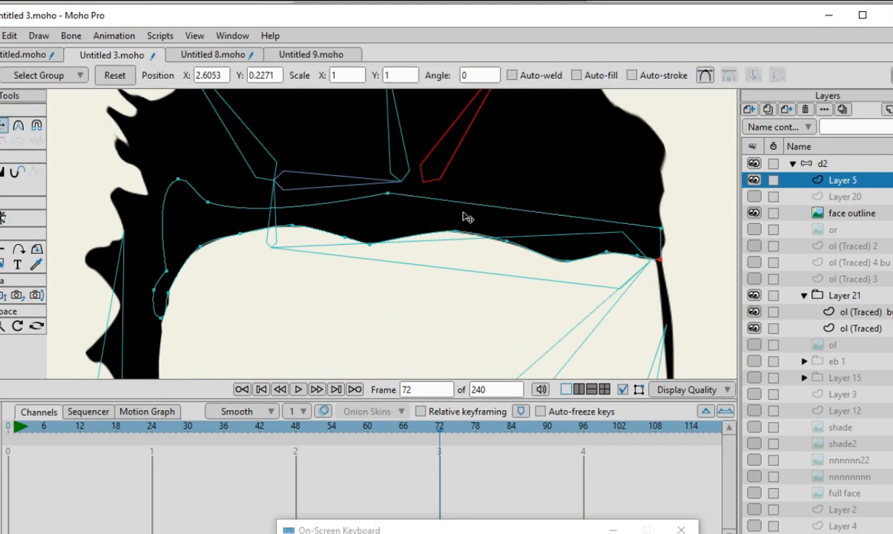
left_click(456, 232)
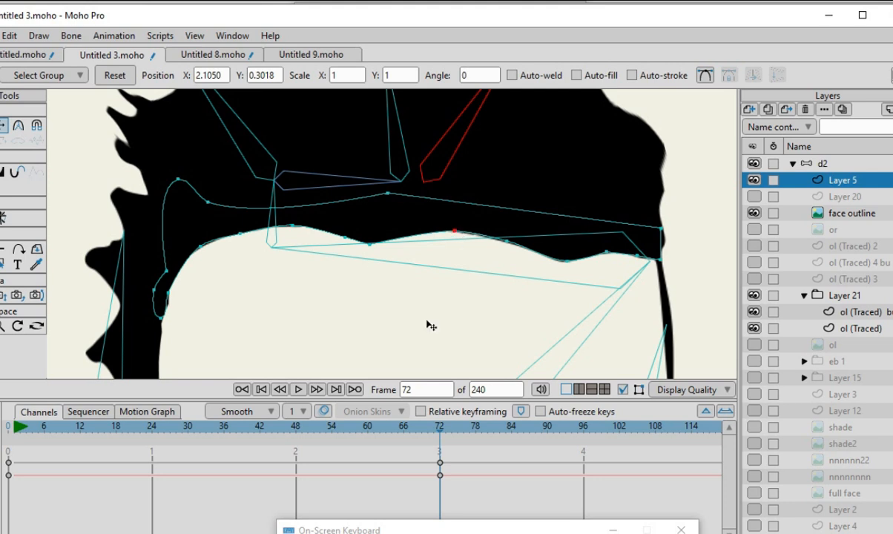
left_click_drag(455, 231, 401, 247)
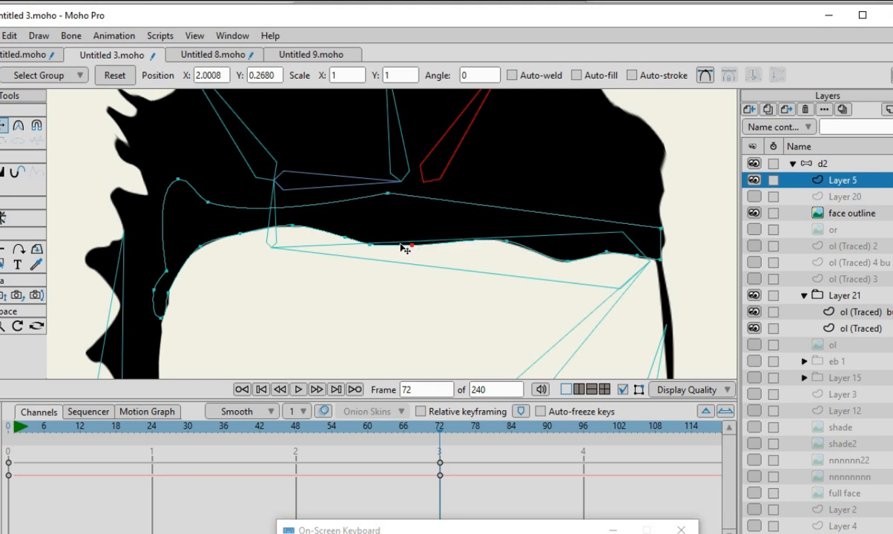
Step: Shift the crest point of the rear hairline wave and its neighbouring point toward the back of the head to smooth the curve
left_click_drag(291, 227, 245, 235)
left_click(349, 243)
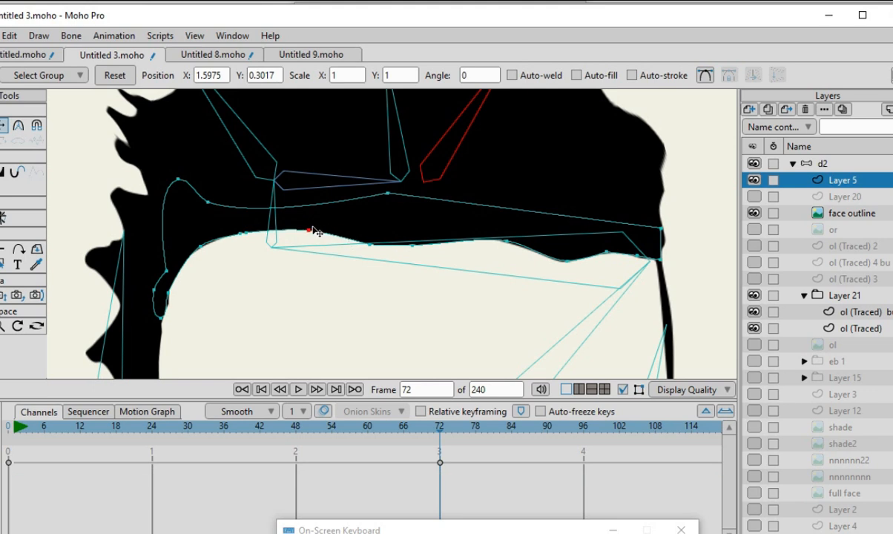
left_click(271, 237)
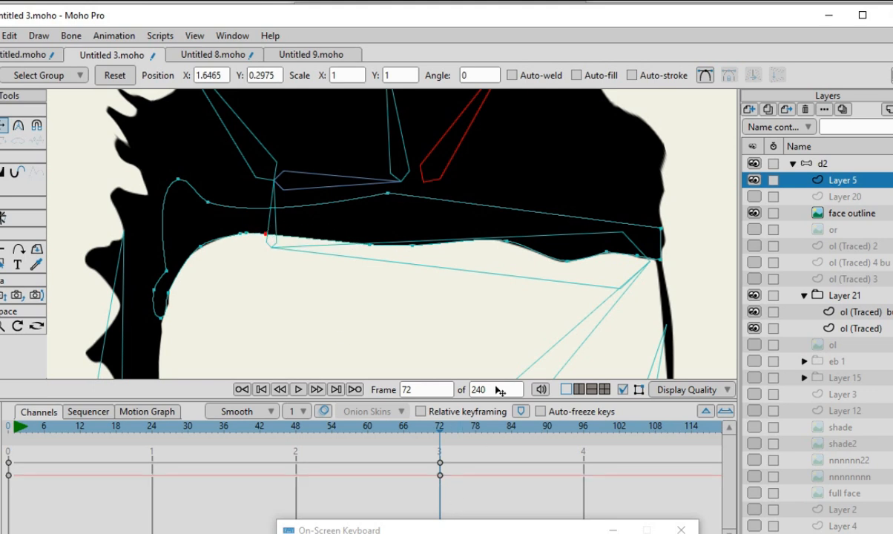
Step: Scrub the timeline between frames 0 and 72 to compare the smoothed hairline with its original shape
scroll(271, 238, "down", 5)
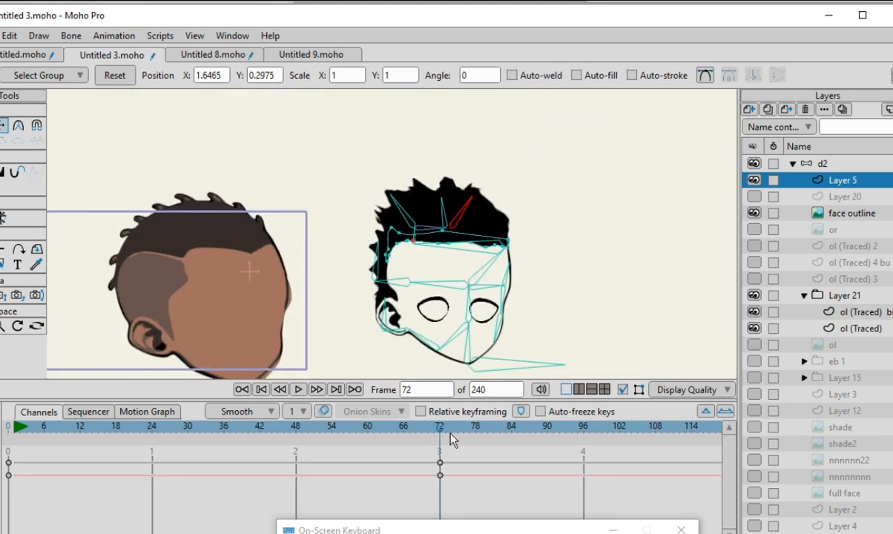
left_click_drag(445, 437, 440, 465)
scroll(443, 373, "up", 3)
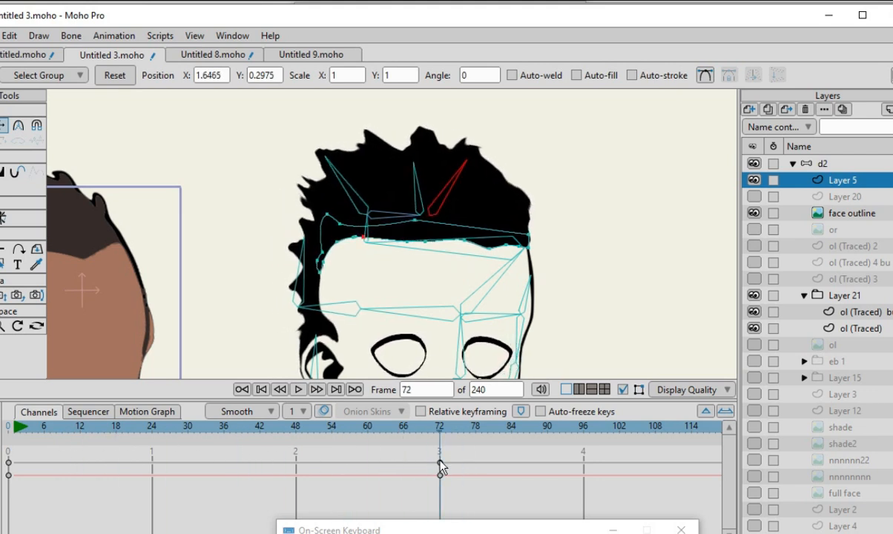
scroll(430, 299, "up", 2)
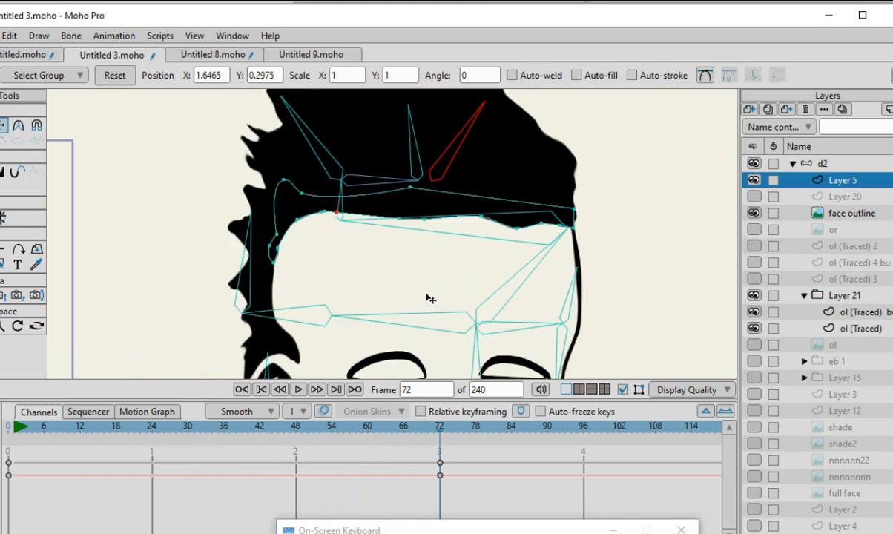
left_click_drag(440, 436, 7, 426)
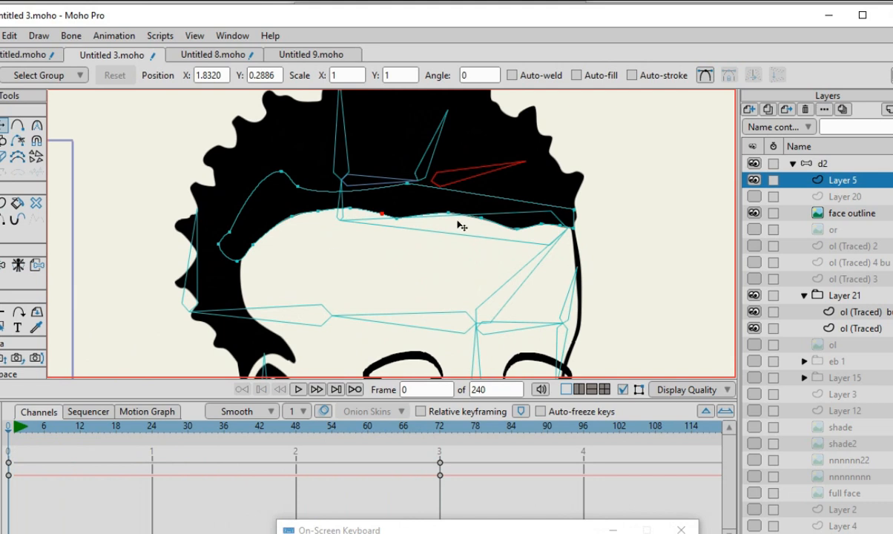
scroll(462, 226, "up", 1)
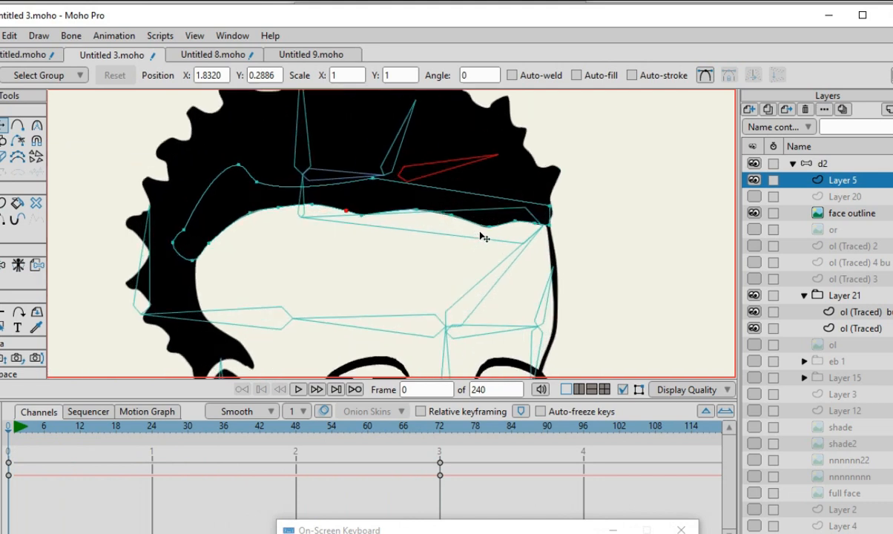
left_click_drag(19, 428, 441, 475)
scroll(325, 352, "up", 2)
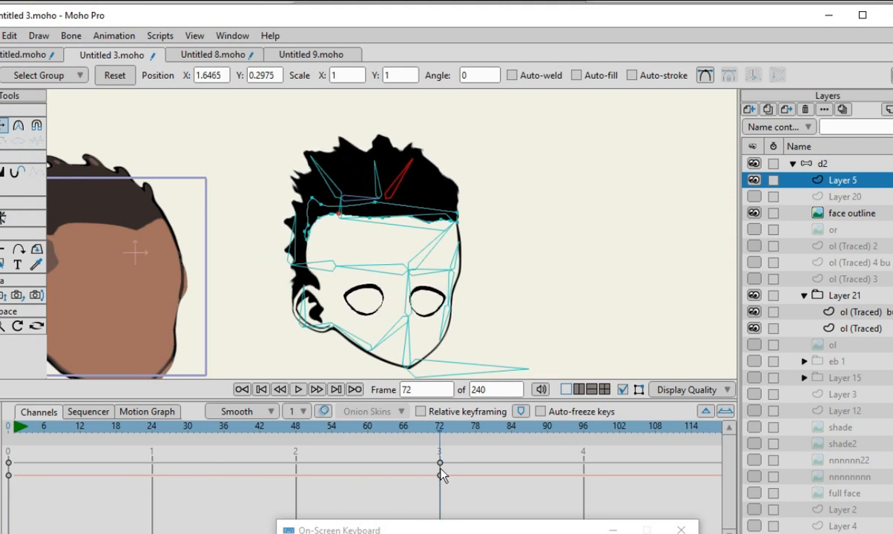
Step: On Layer 5 at frame 72, select the three points of the hairline's front wave and move them together toward the back of the head
scroll(359, 229, "up", 5)
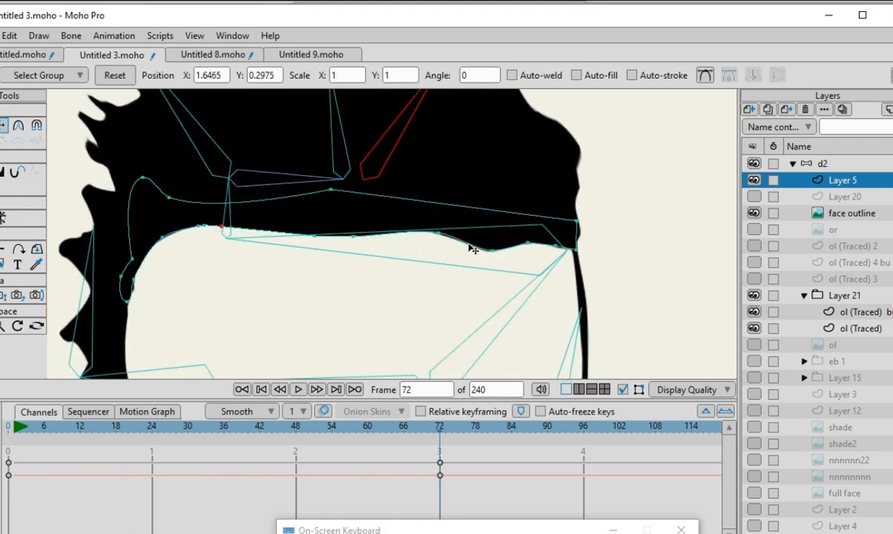
scroll(472, 249, "down", 4)
scroll(526, 264, "up", 3)
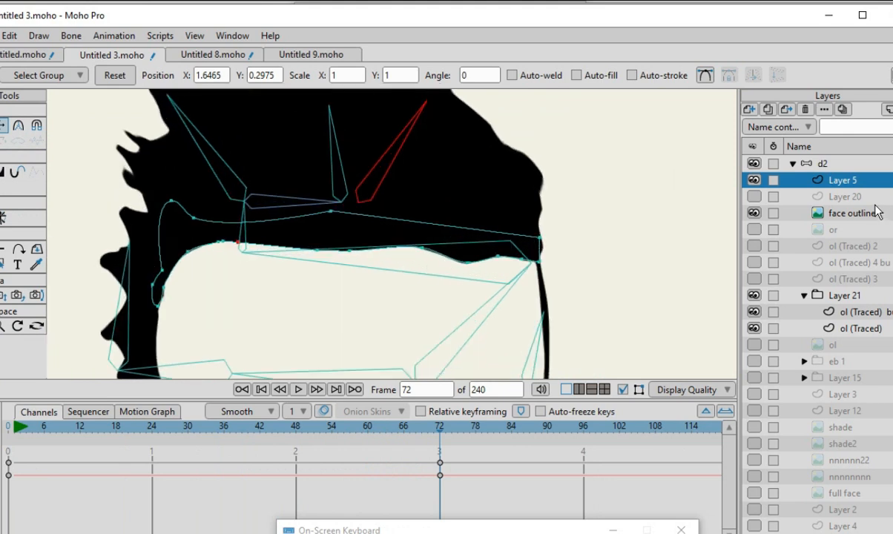
scroll(455, 235, "up", 2)
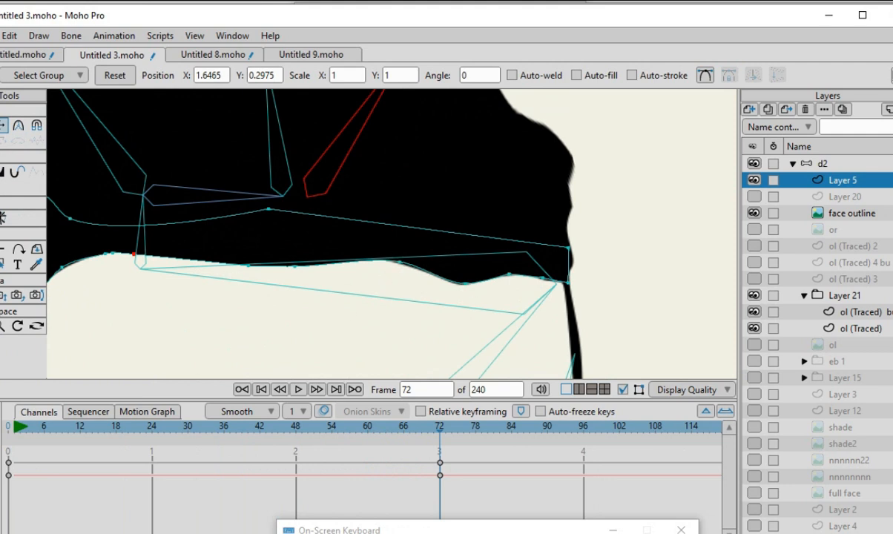
key("g")
scroll(539, 261, "up", 1)
mouse_move(374, 224)
left_mouse_down()
mouse_move(339, 299)
mouse_move(522, 310)
mouse_move(442, 244)
mouse_move(341, 236)
left_mouse_up()
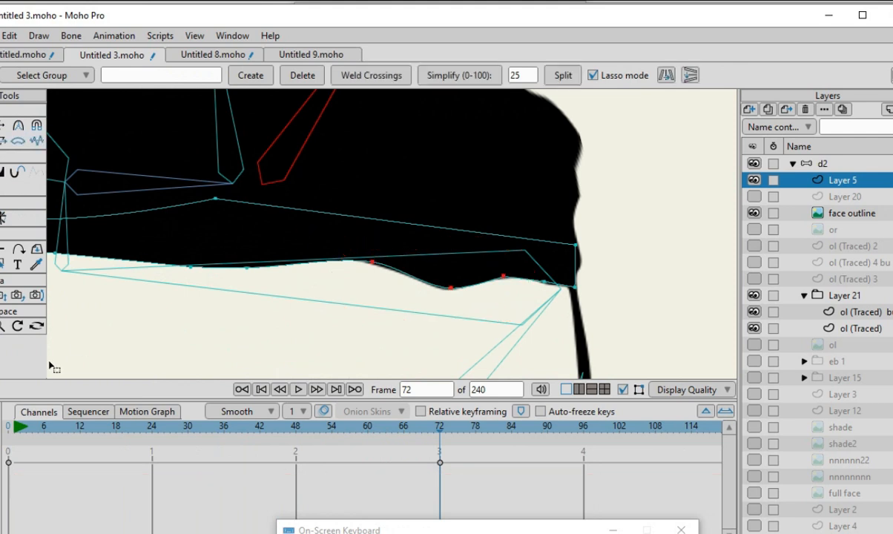
left_click(4, 128)
left_click_drag(450, 280, 322, 275)
scroll(324, 277, "down", 7)
scroll(347, 251, "up", 5)
scroll(338, 305, "down", 4)
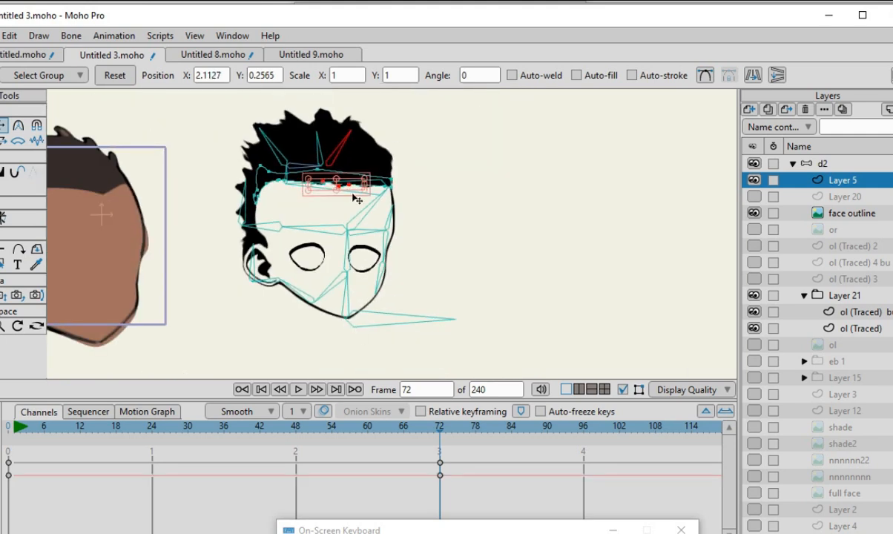
Step: Move the rearmost point of the shifted wave slightly down and toward the face to straighten the folded hairline curve
scroll(357, 198, "up", 8)
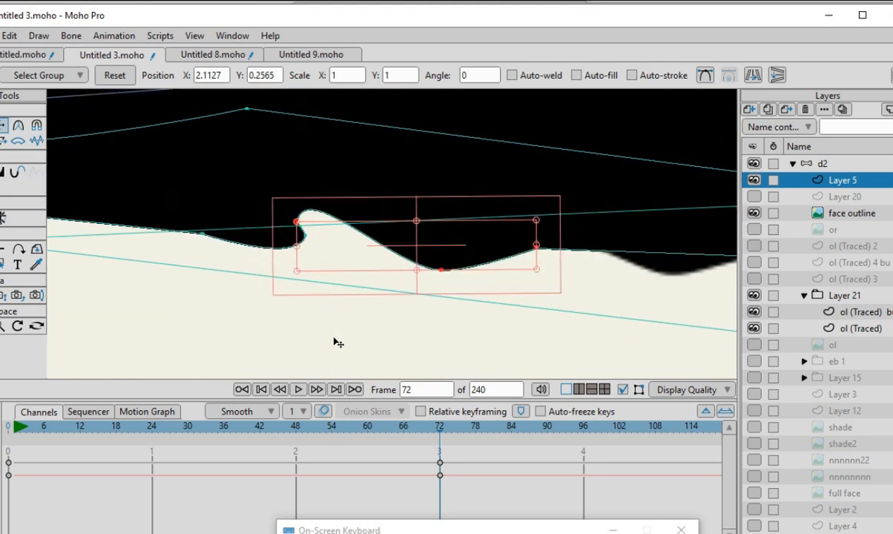
left_click(317, 318)
left_click(297, 223)
mouse_move(296, 224)
left_mouse_down()
mouse_move(324, 246)
mouse_move(310, 237)
left_mouse_up()
scroll(372, 250, "down", 6)
scroll(509, 288, "up", 2)
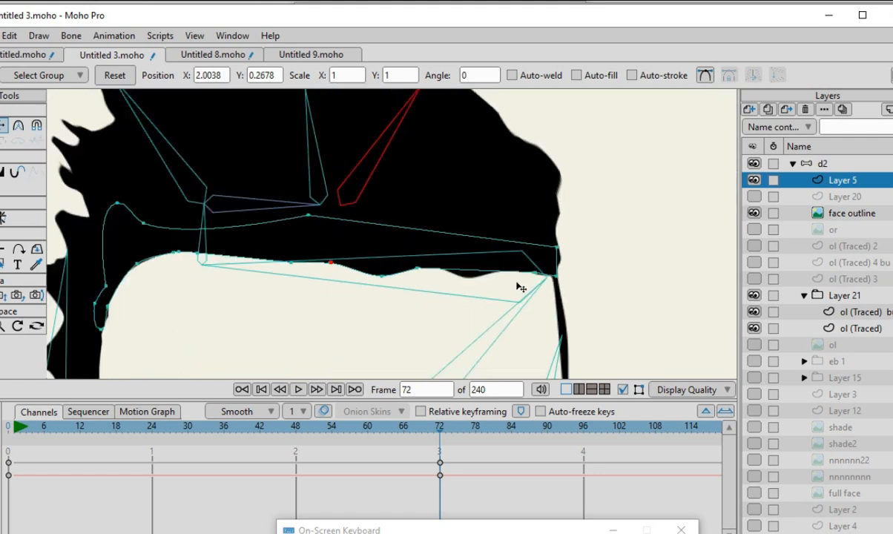
Step: Examine the reshaped hairline at frame 72 up close and against the whole head, especially near the forehead's front edge
scroll(436, 204, "down", 2)
scroll(458, 285, "down", 2)
scroll(474, 270, "up", 5)
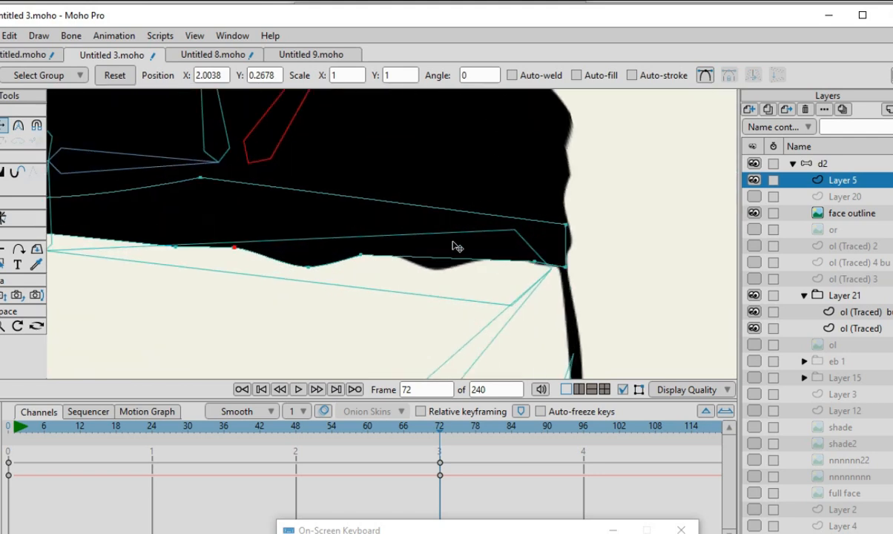
scroll(398, 246, "down", 3)
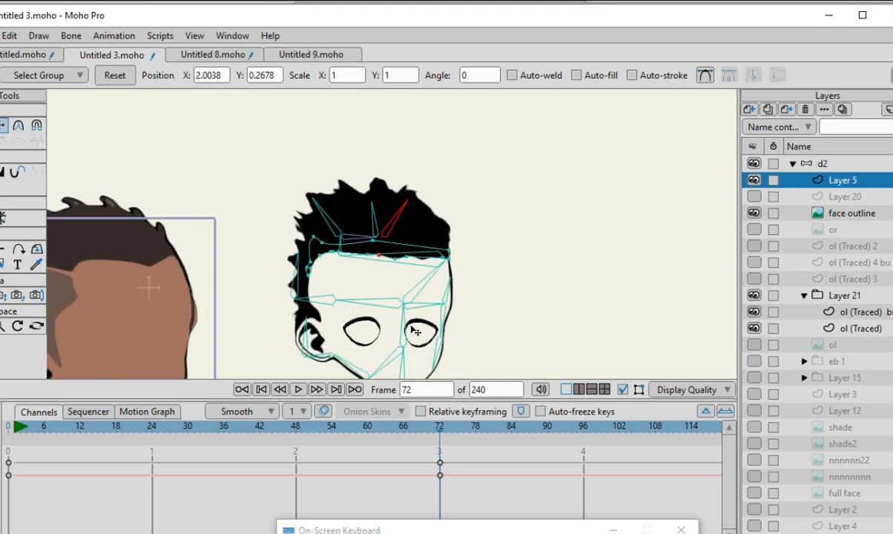
scroll(392, 311, "up", 1)
scroll(379, 252, "down", 1)
scroll(380, 230, "up", 3)
scroll(382, 210, "down", 2)
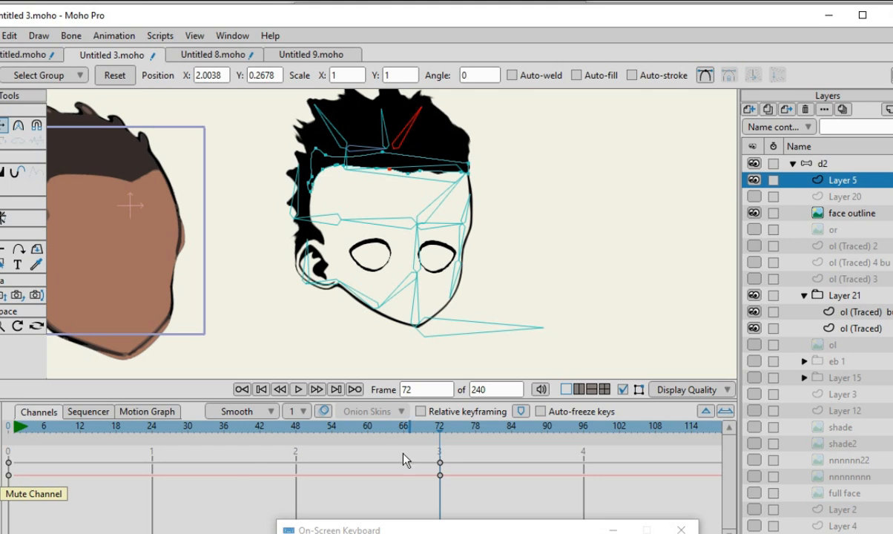
Step: Scrub the timeline back to frame 0 and forward to frame 79 to check how the hairline moves with the head turn
left_click_drag(444, 432, 3, 448)
left_click_drag(86, 454, 479, 477)
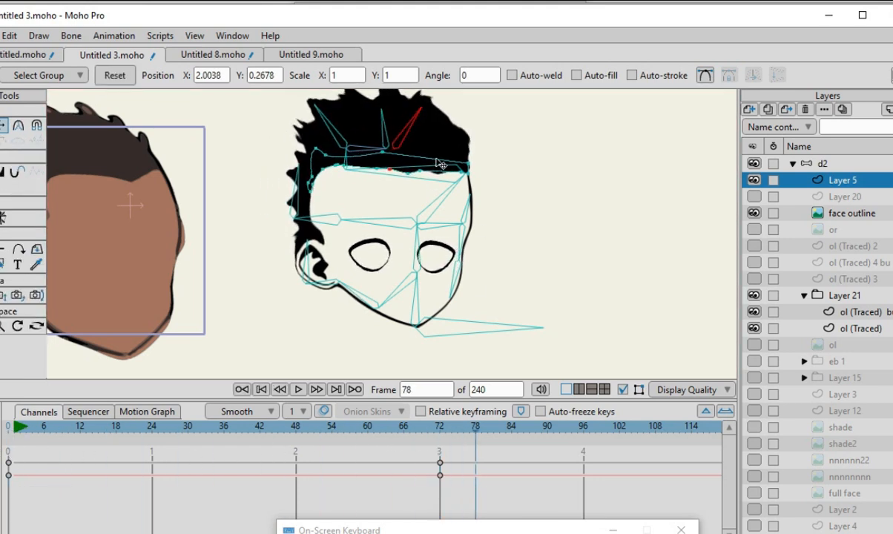
scroll(441, 164, "up", 3)
scroll(429, 208, "down", 1)
left_click_drag(475, 432, 482, 484)
scroll(451, 300, "down", 2)
scroll(451, 300, "up", 2)
scroll(451, 300, "down", 2)
scroll(458, 316, "up", 1)
scroll(445, 326, "down", 1)
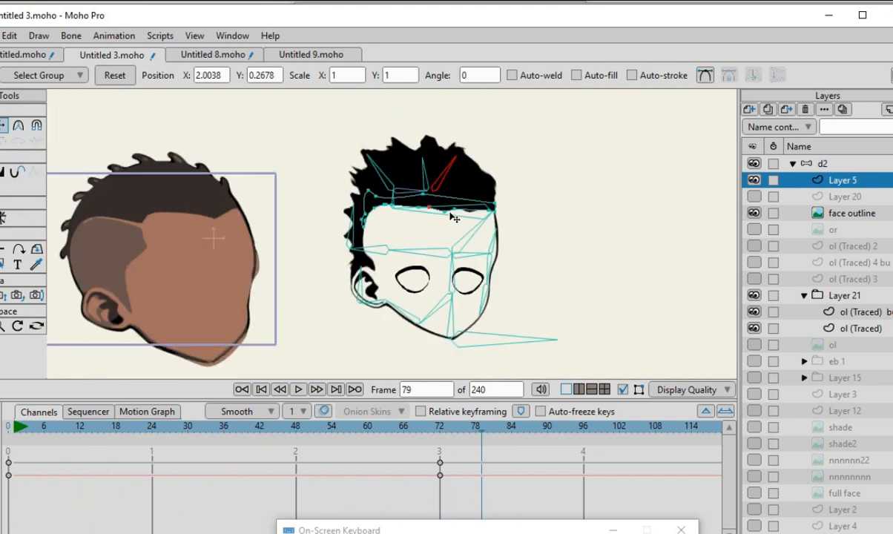
Step: Hide the face outline layer to isolate the Layer 5 hairline shape with the eyes and bones
scroll(454, 218, "up", 3)
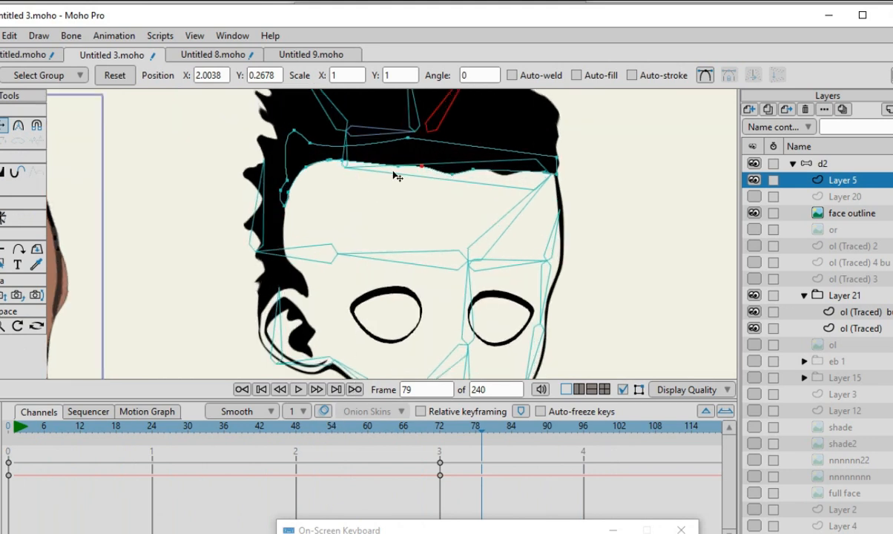
left_click(754, 213)
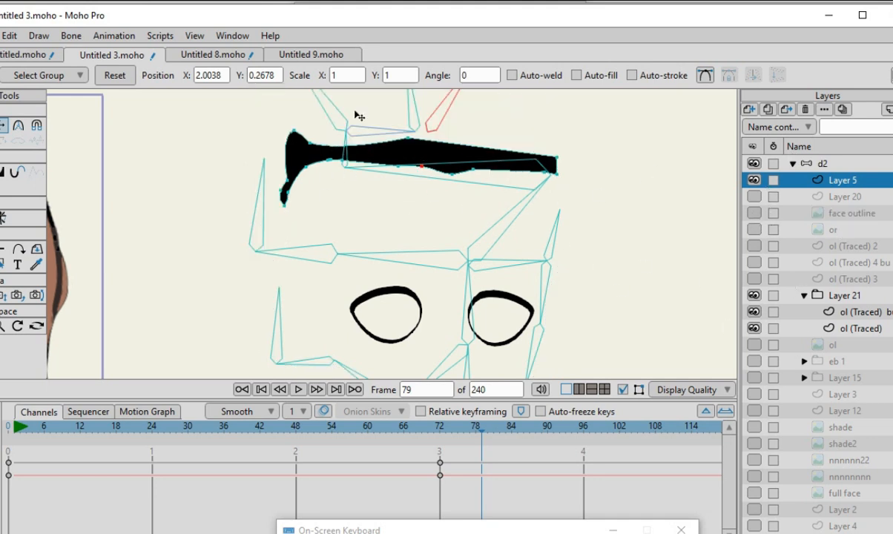
scroll(346, 211, "down", 2)
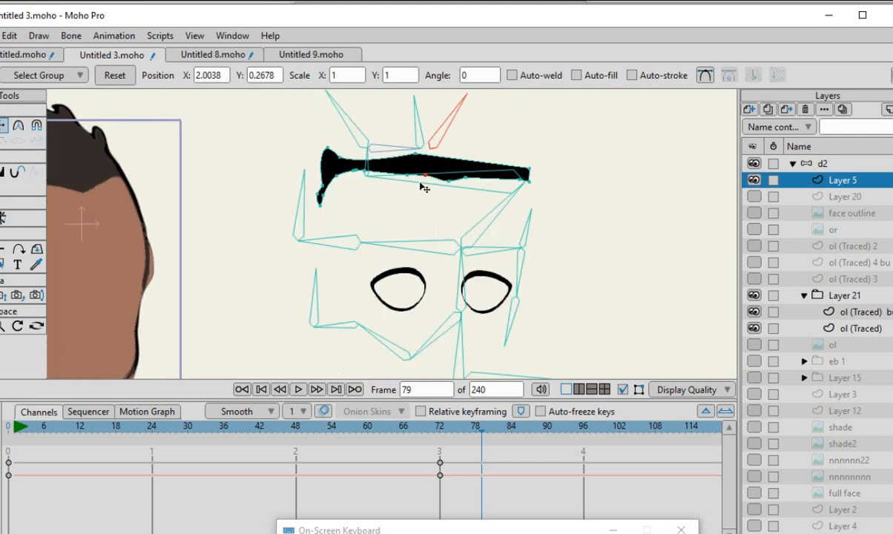